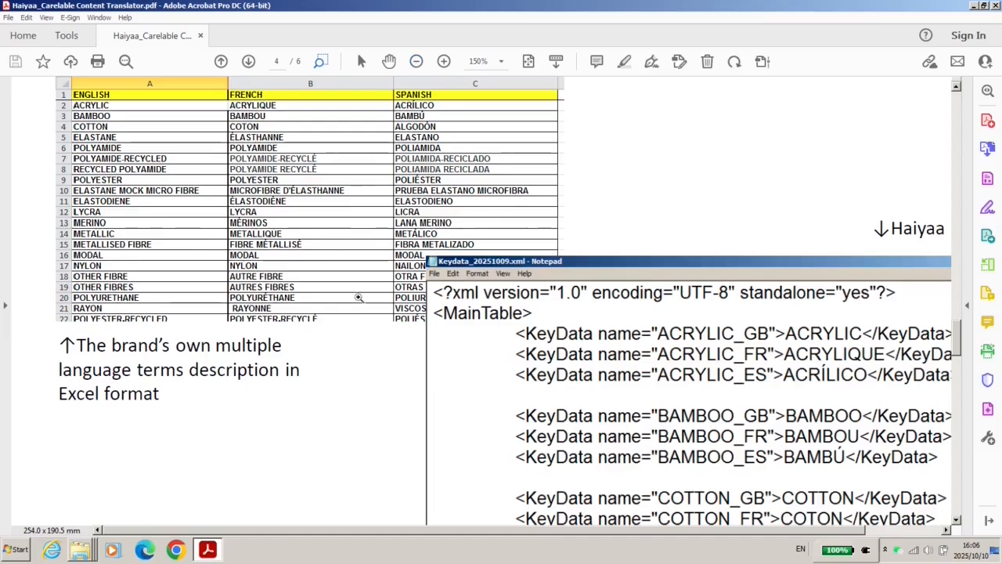
# Review the Utility 1 page on generating KeyData, comparing the Excel terms table with the KeyData XML sample
pyautogui.scroll(3, 313, 235)
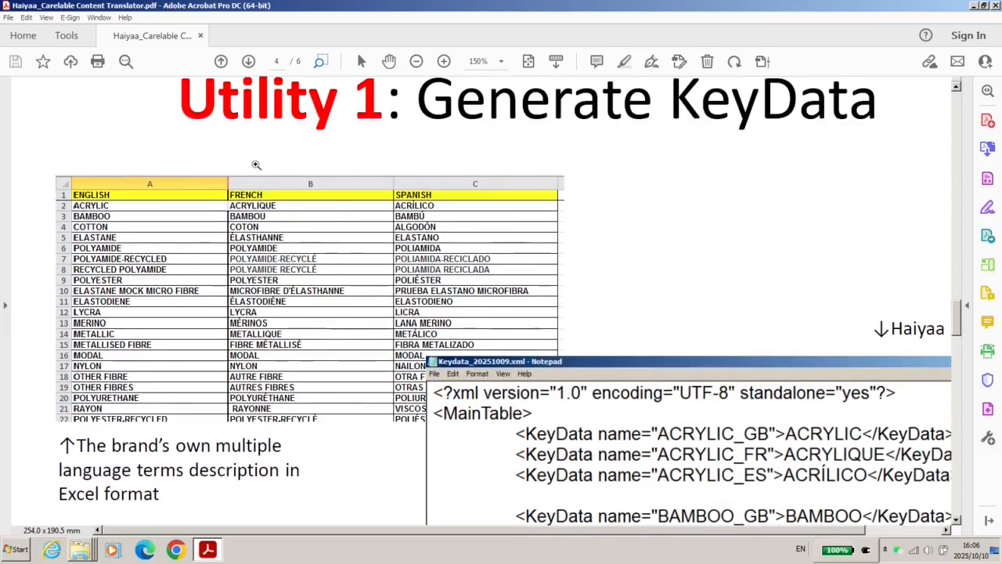
pyautogui.scroll(-1, 256, 165)
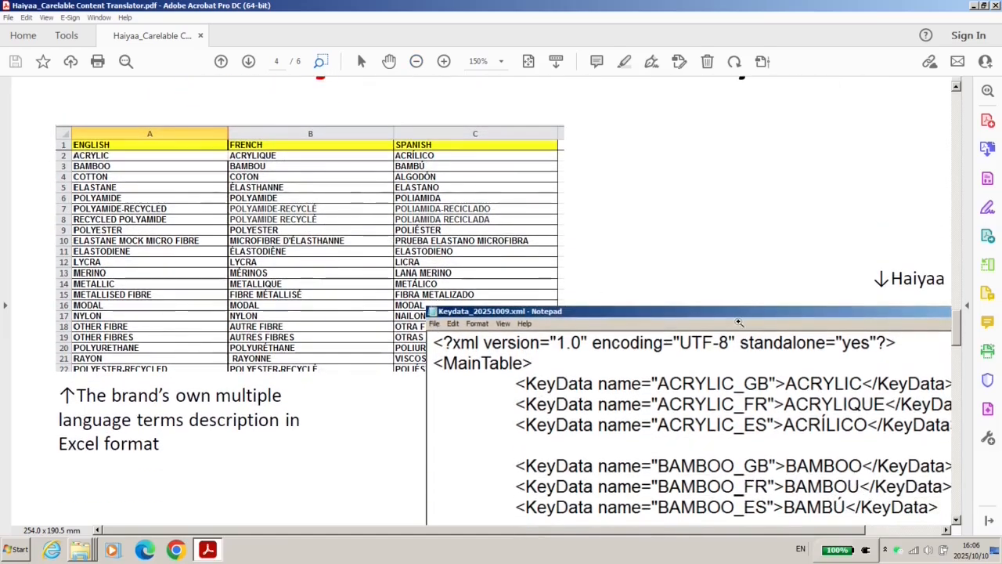
pyautogui.click(528, 61)
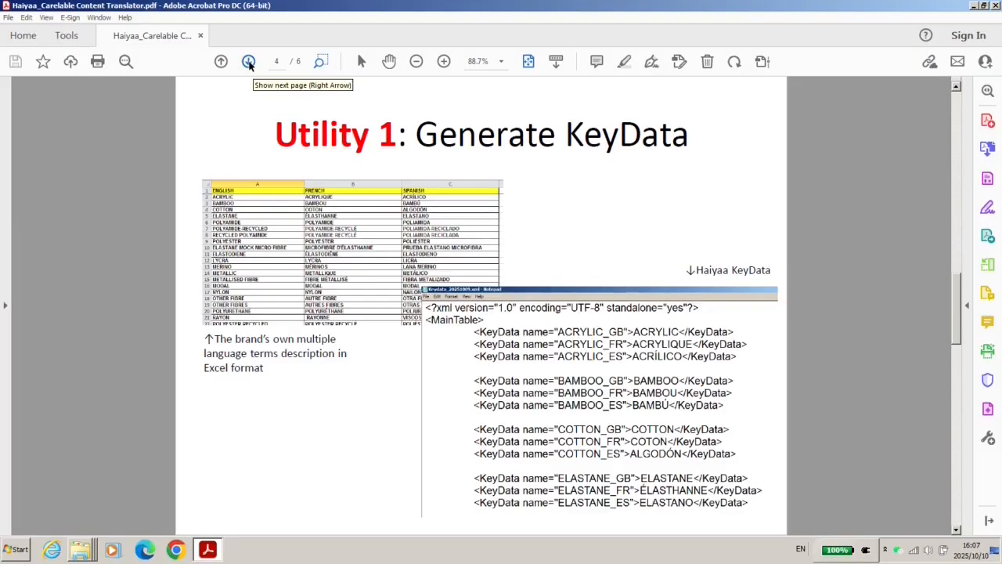
# Review the Utility 2 page on carelabel translation, comparing the order data tables before and after translation
pyautogui.click(248, 63)
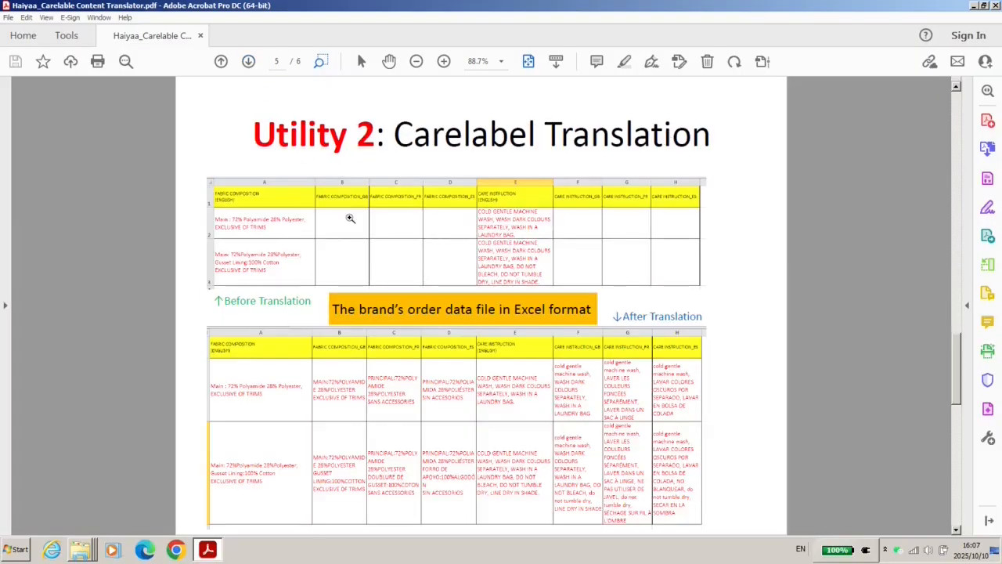
pyautogui.moveTo(200, 156); pyautogui.dragTo(649, 284)
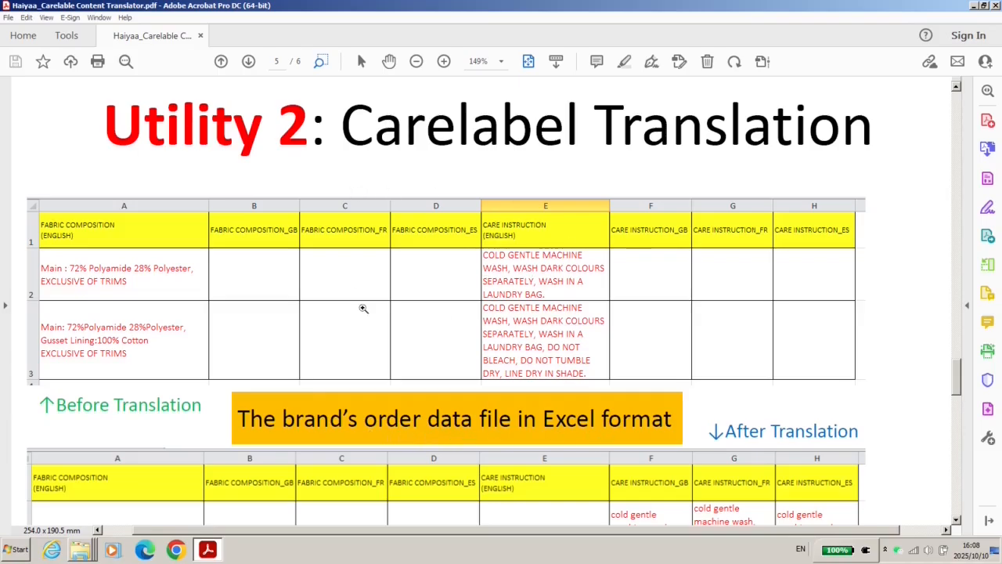
pyautogui.scroll(-3, 161, 400)
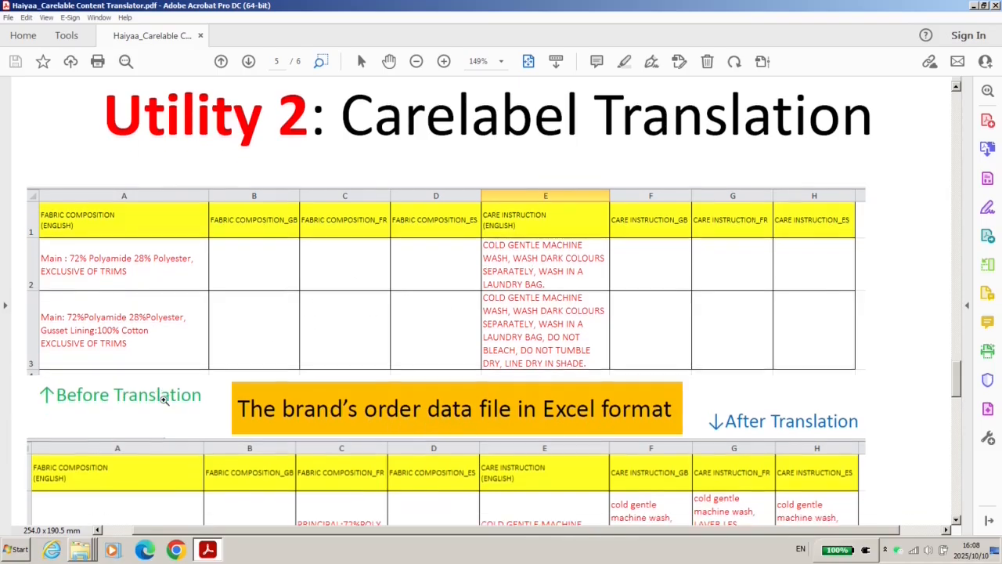
pyautogui.scroll(-4, 178, 392)
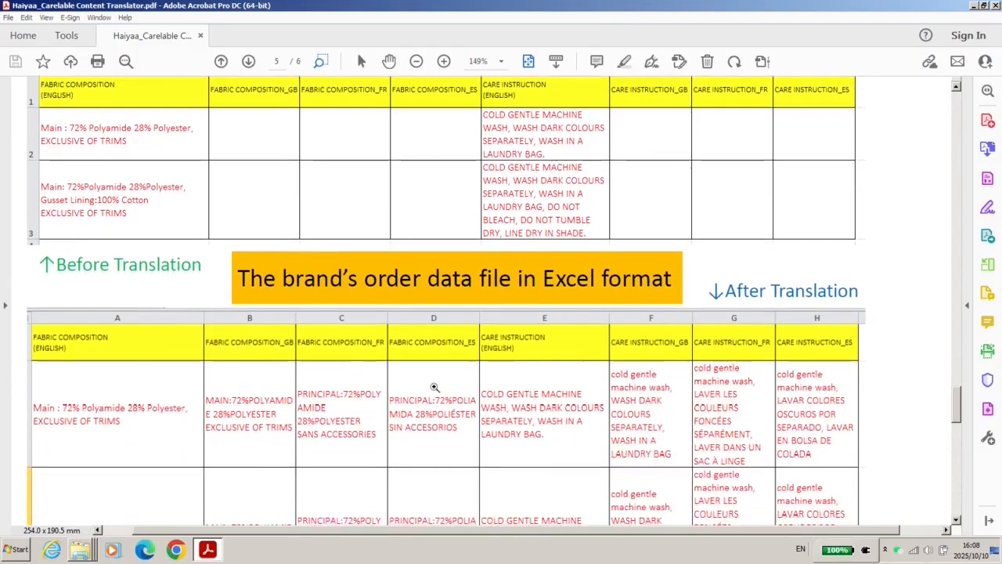
pyautogui.scroll(-2, 733, 338)
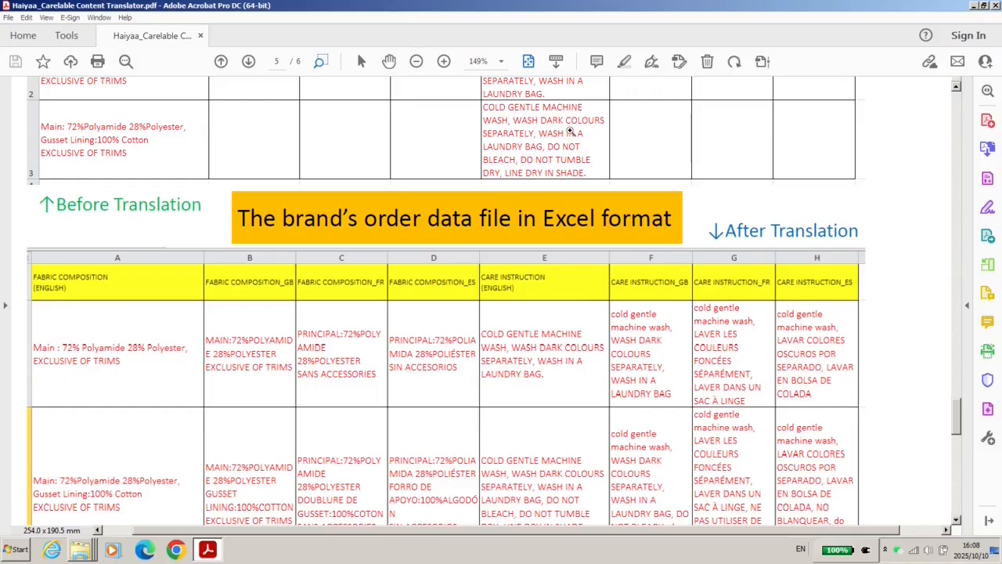
pyautogui.click(528, 62)
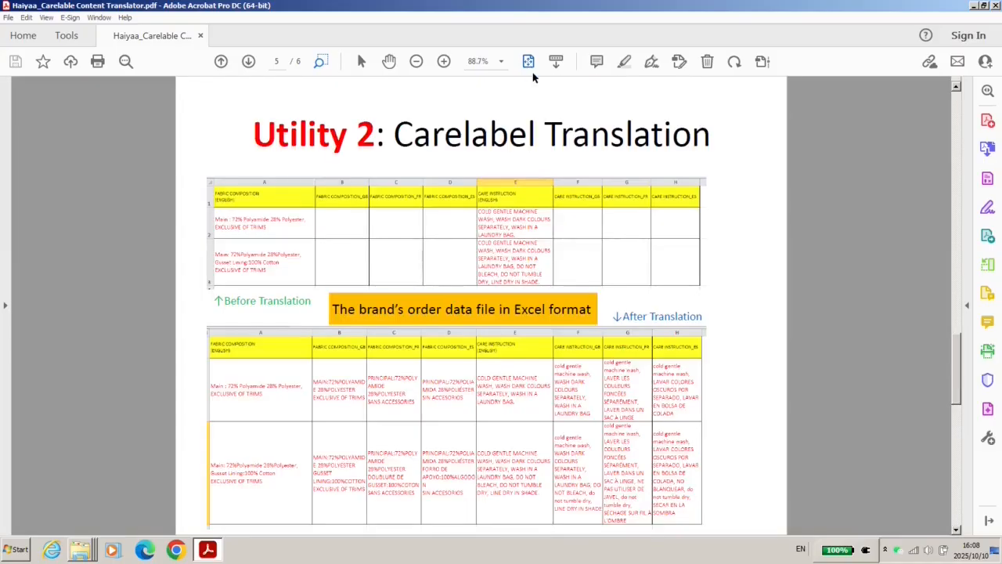
pyautogui.scroll(-2, 574, 336)
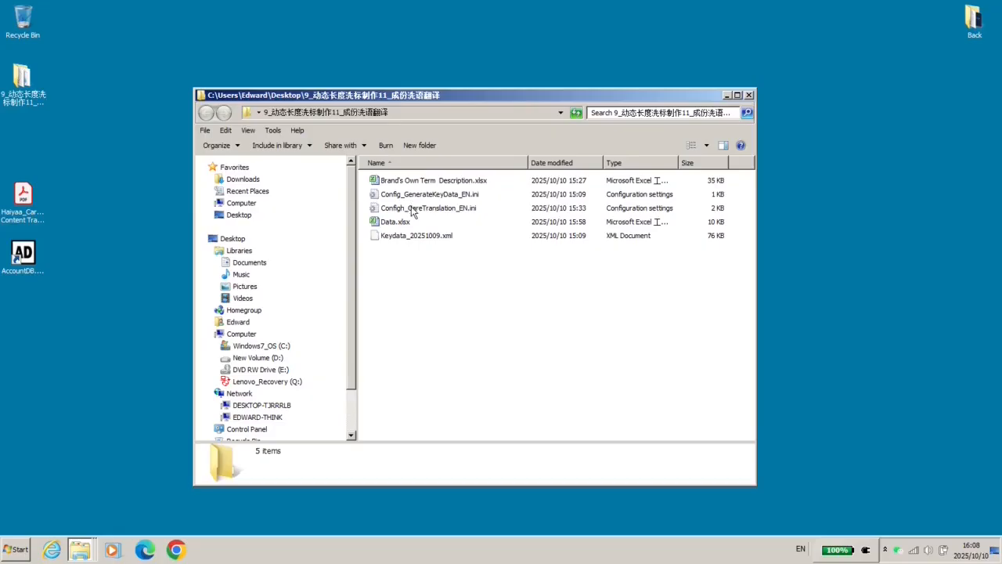
# Open Brand's Own Term Description.xlsx in Excel, examine its English, French and Spanish terms, and close it
pyautogui.click(396, 182)
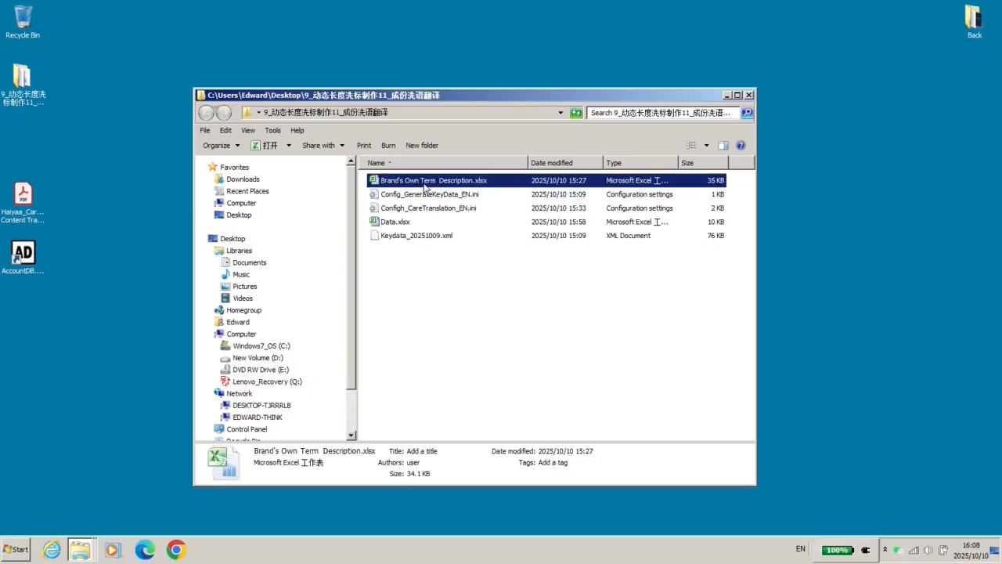
pyautogui.doubleClick(454, 184)
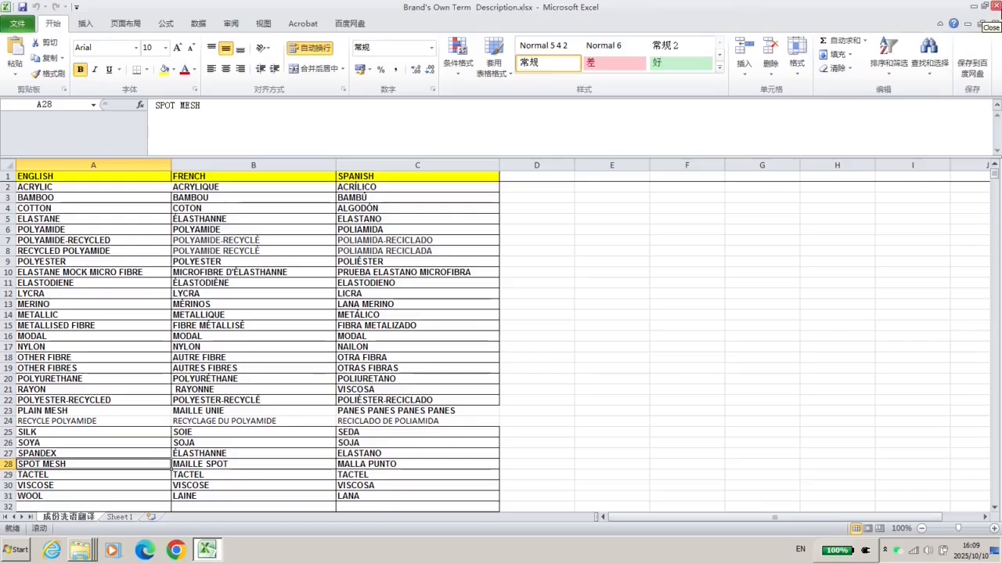
pyautogui.click(999, 7)
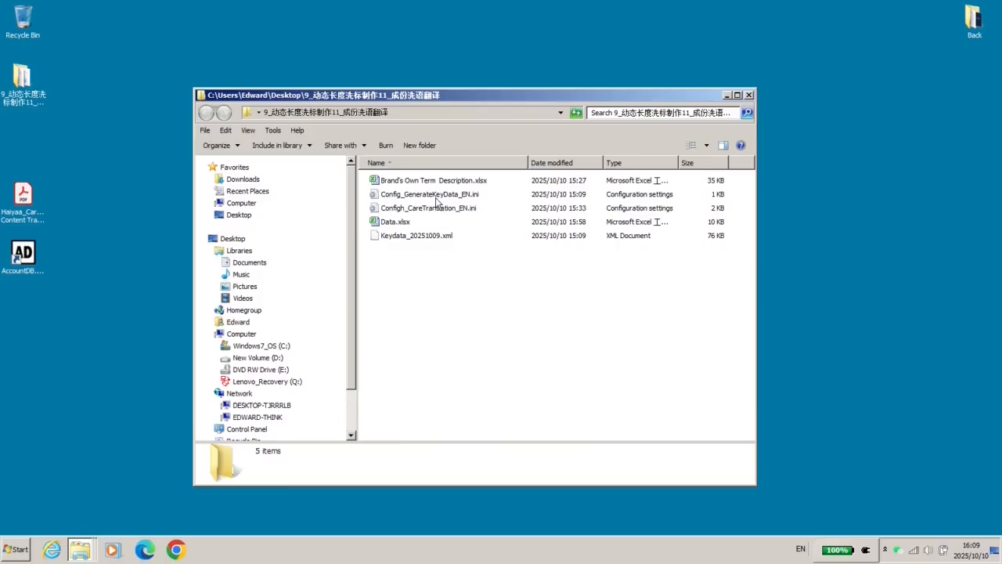
# Switch to AccountDB's Generate KeyData utility and load Brand's Own Term Description.xlsx as the terms file
pyautogui.click(433, 181)
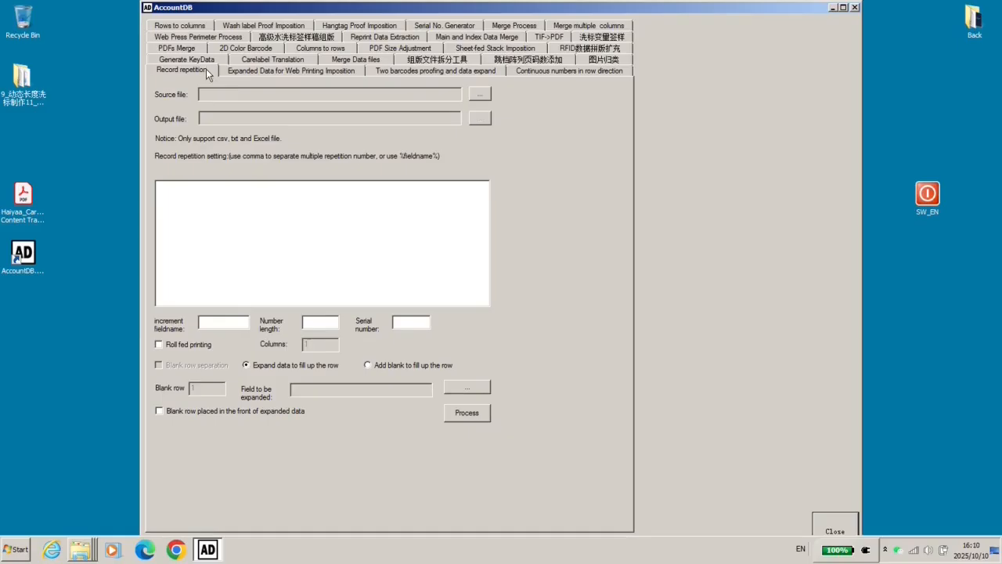
pyautogui.click(186, 60)
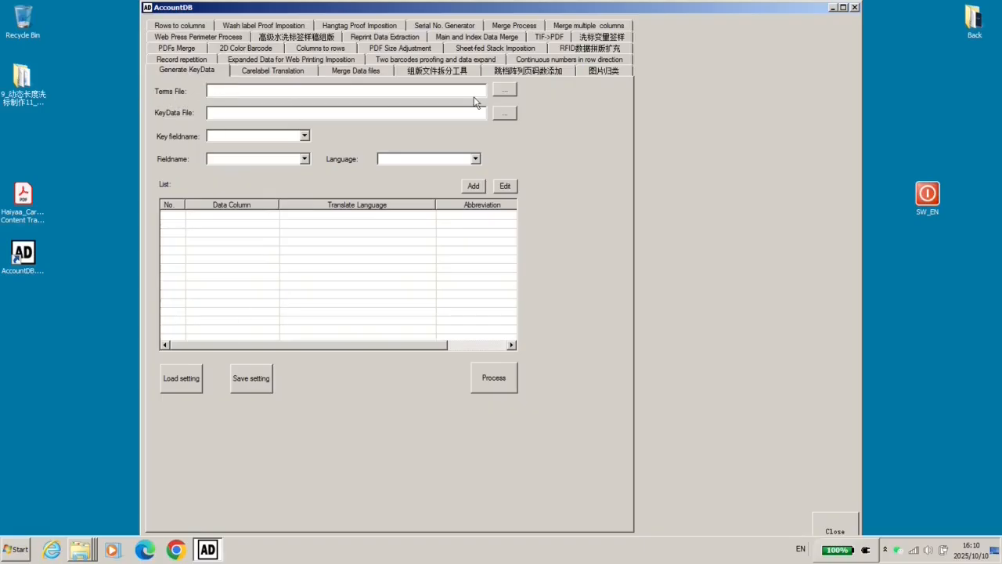
pyautogui.click(504, 90)
pyautogui.click(439, 245)
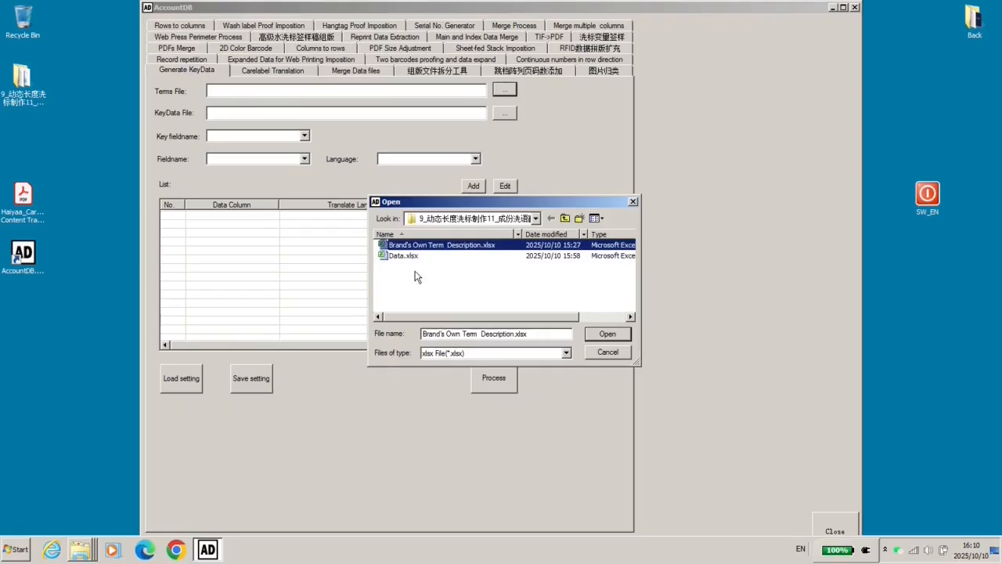
pyautogui.click(606, 333)
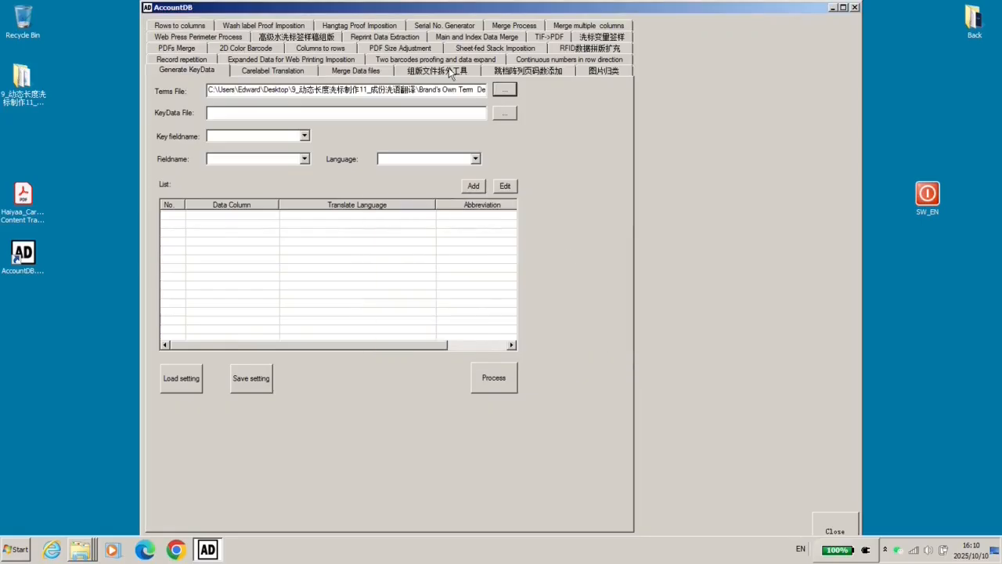
# Set the existing Keydata_20251009.xml as the KeyData file and choose ENGLISH as the key fieldname
pyautogui.click(504, 112)
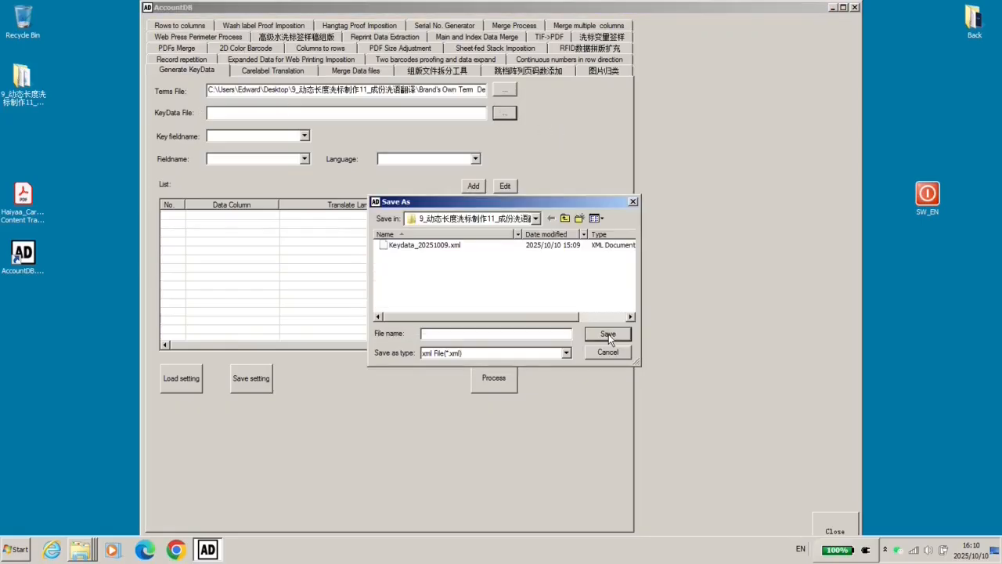
pyautogui.click(423, 245)
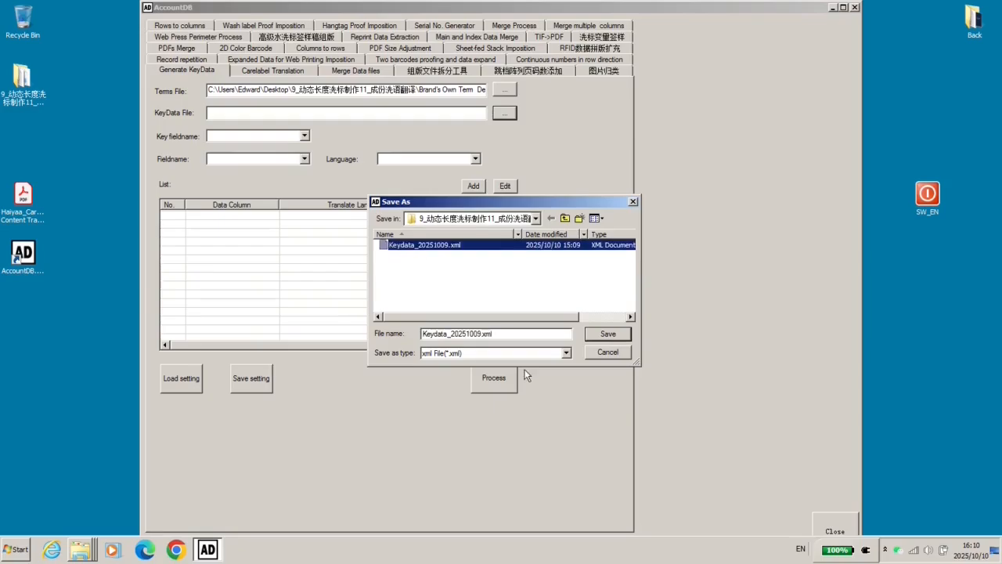
pyautogui.click(605, 339)
pyautogui.click(541, 277)
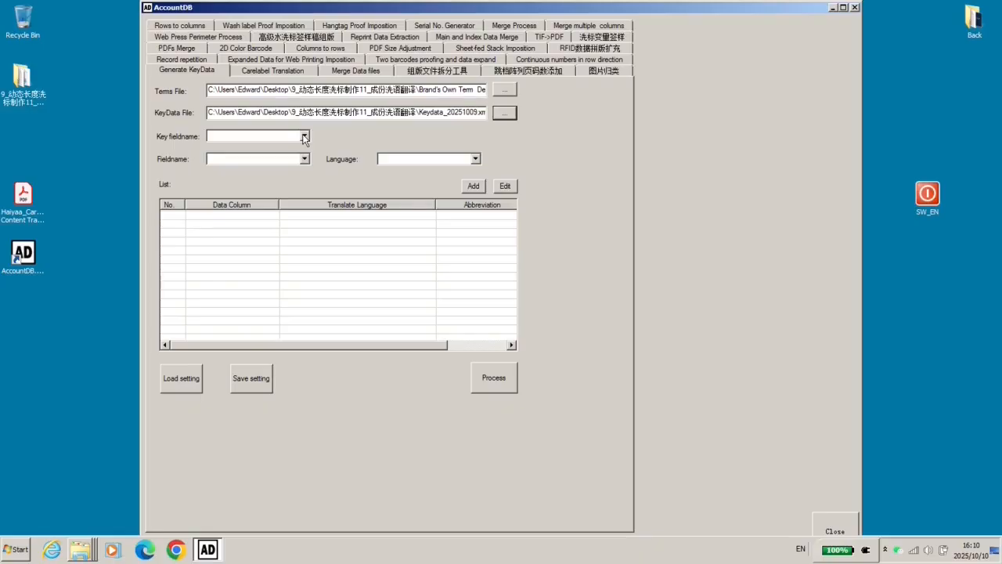
pyautogui.click(305, 136)
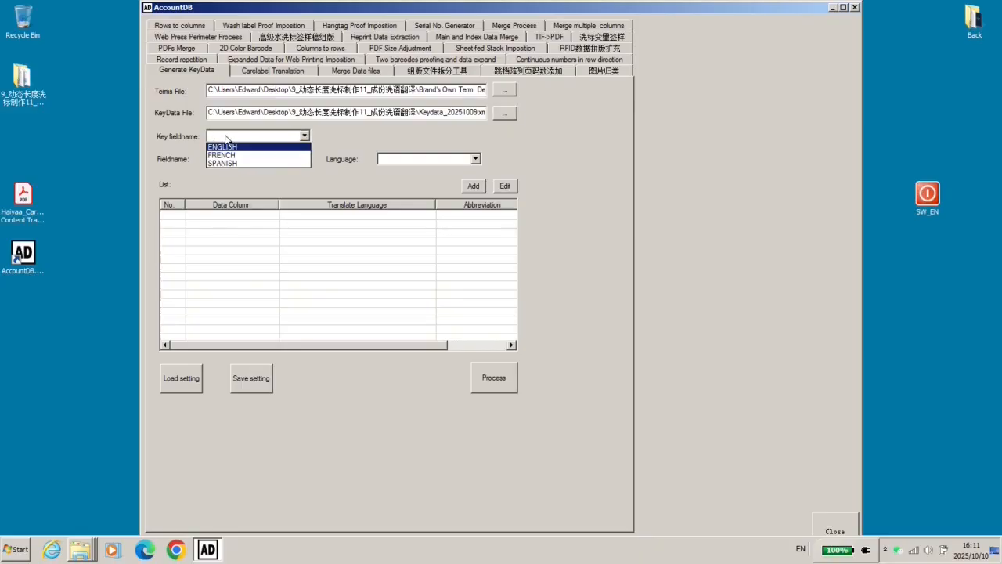
pyautogui.click(180, 138)
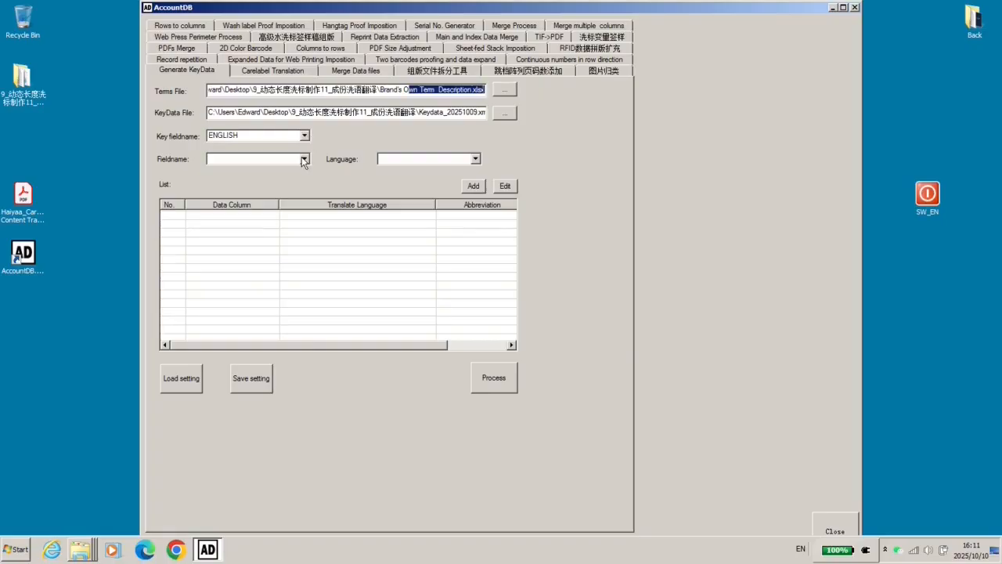
# Add the FRENCH field to the translation list with France as its language
pyautogui.click(304, 161)
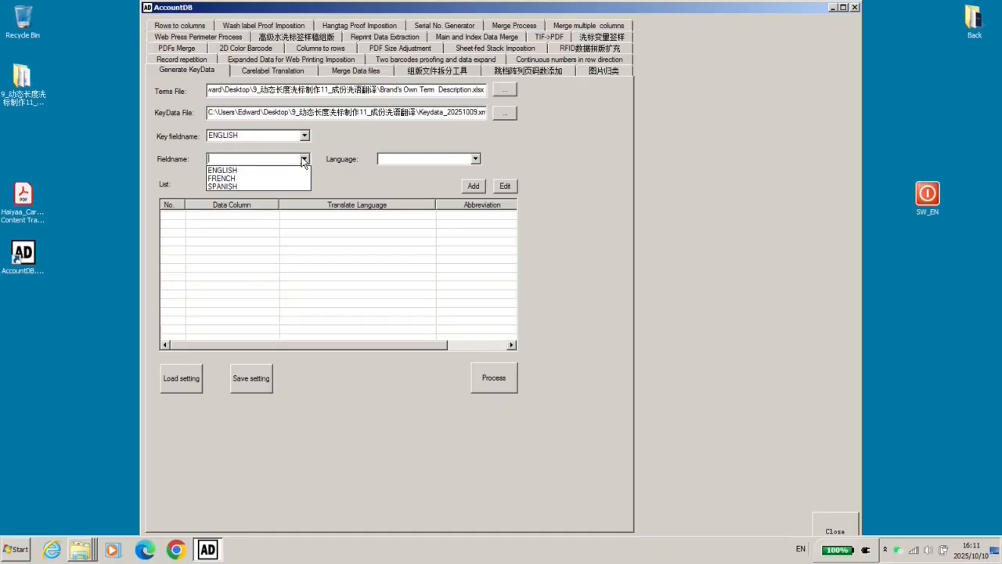
pyautogui.click(289, 180)
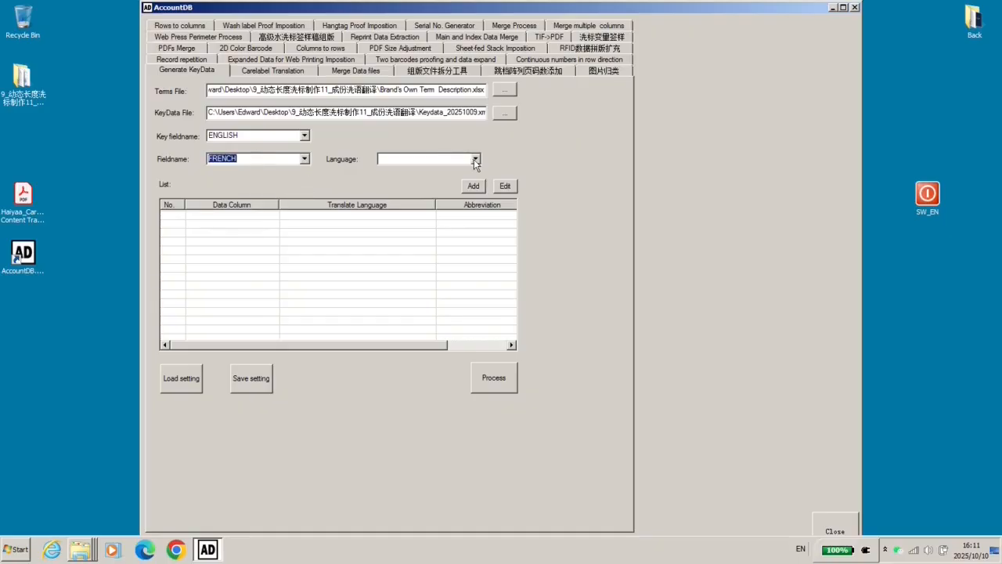
pyautogui.click(474, 159)
pyautogui.write('fran')
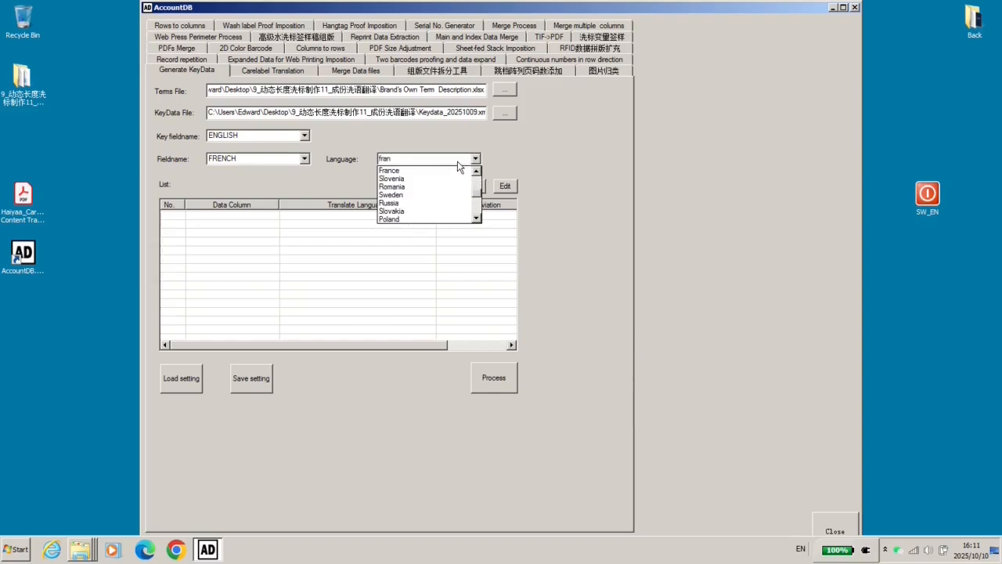
pyautogui.click(458, 169)
pyautogui.click(473, 185)
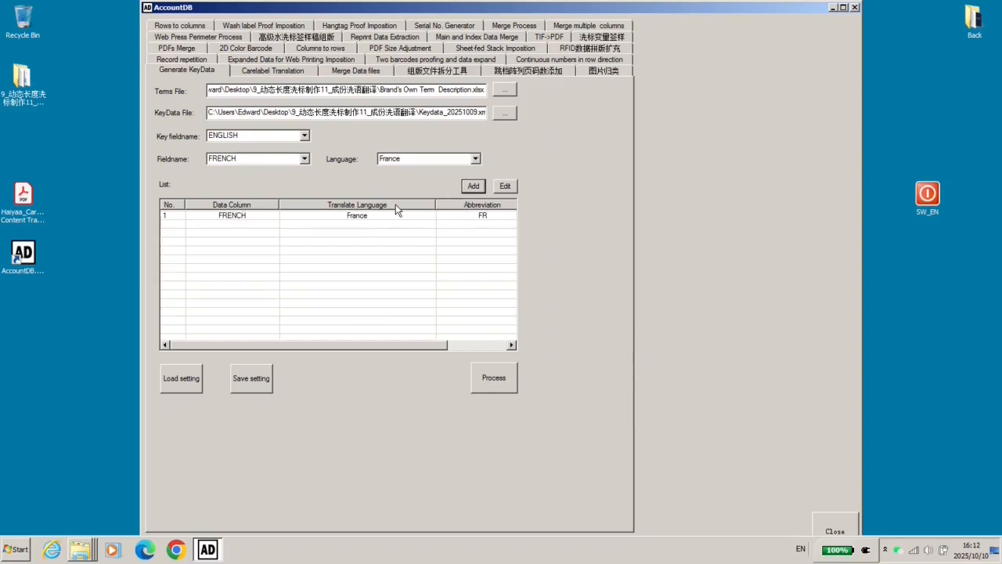
# Add the SPANISH field to the translation list with Spain as its language
pyautogui.click(259, 158)
pyautogui.click(262, 187)
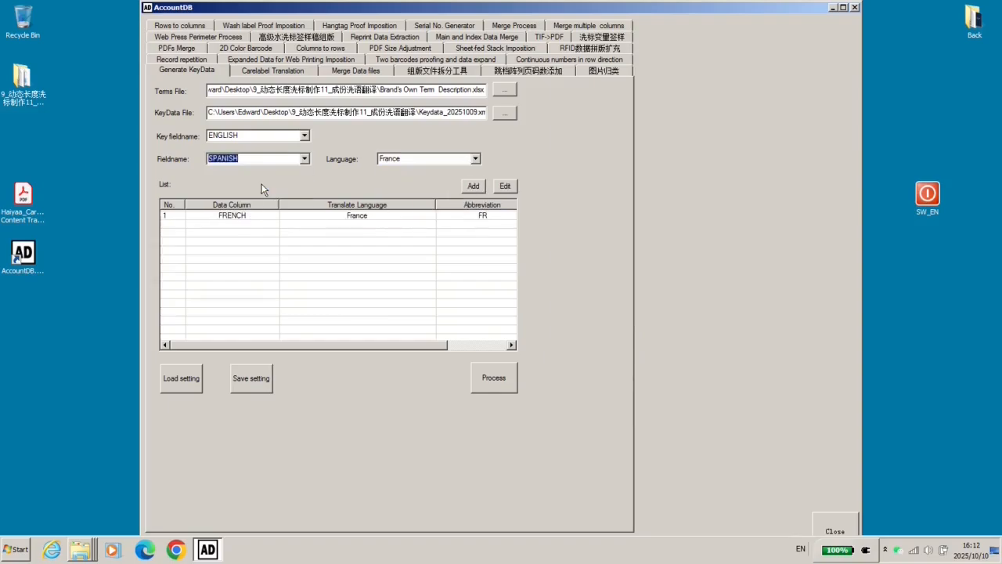
pyautogui.click(472, 160)
pyautogui.write('sp')
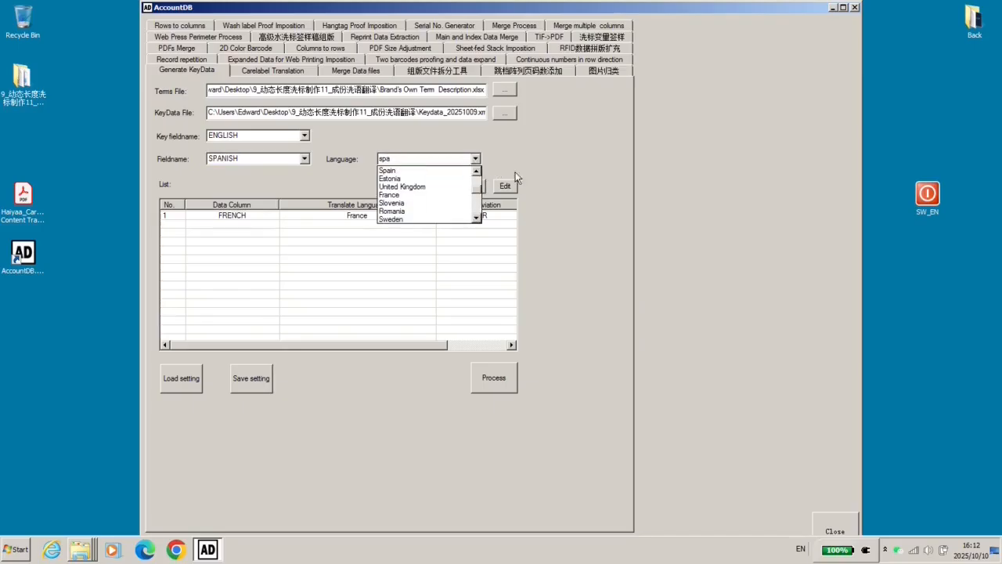
pyautogui.write('a')
pyautogui.click(424, 170)
pyautogui.click(473, 185)
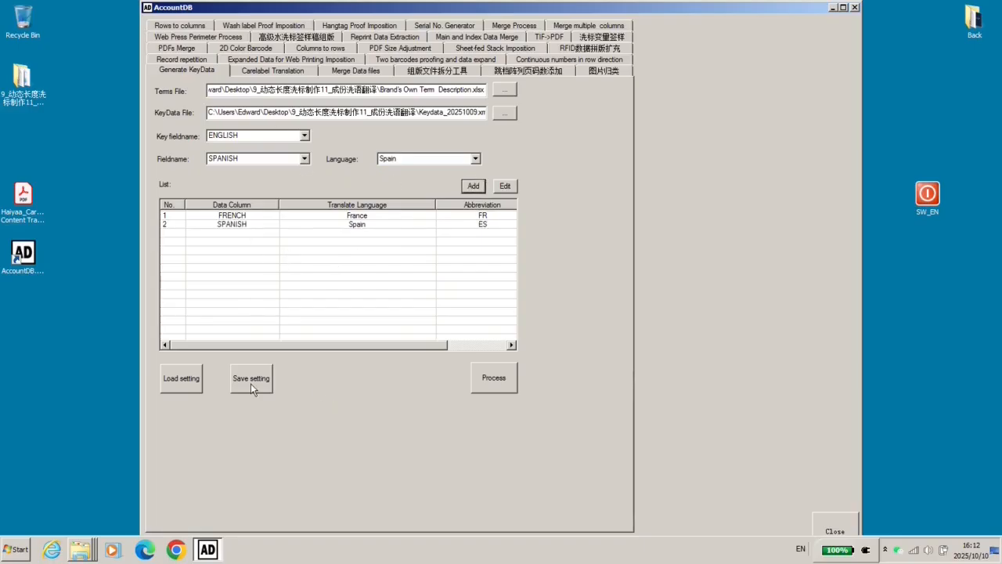
# Load the saved settings from Config_GenerateKeyData_EN.ini and process them to generate the KeyData file
pyautogui.click(182, 383)
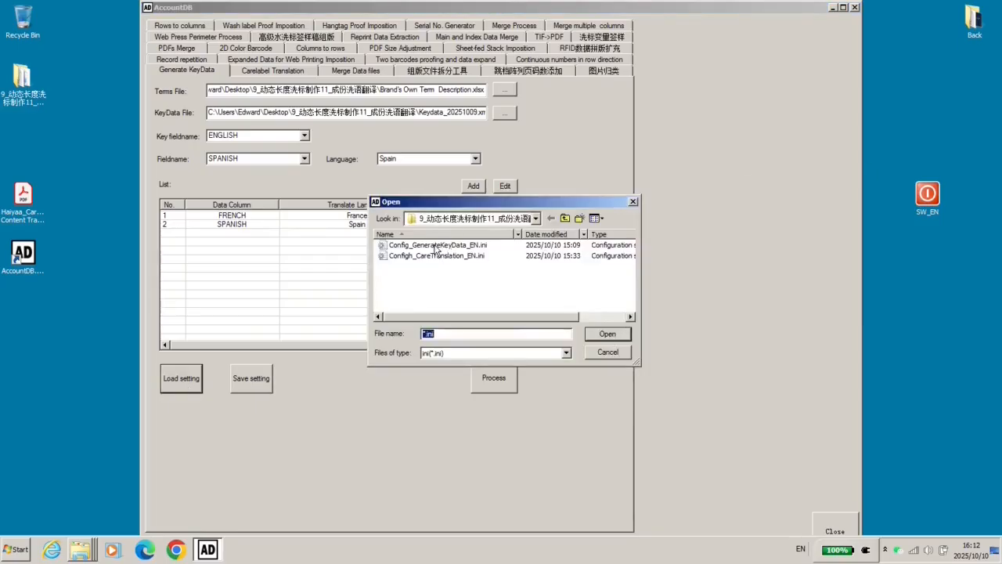
pyautogui.click(435, 246)
pyautogui.click(605, 336)
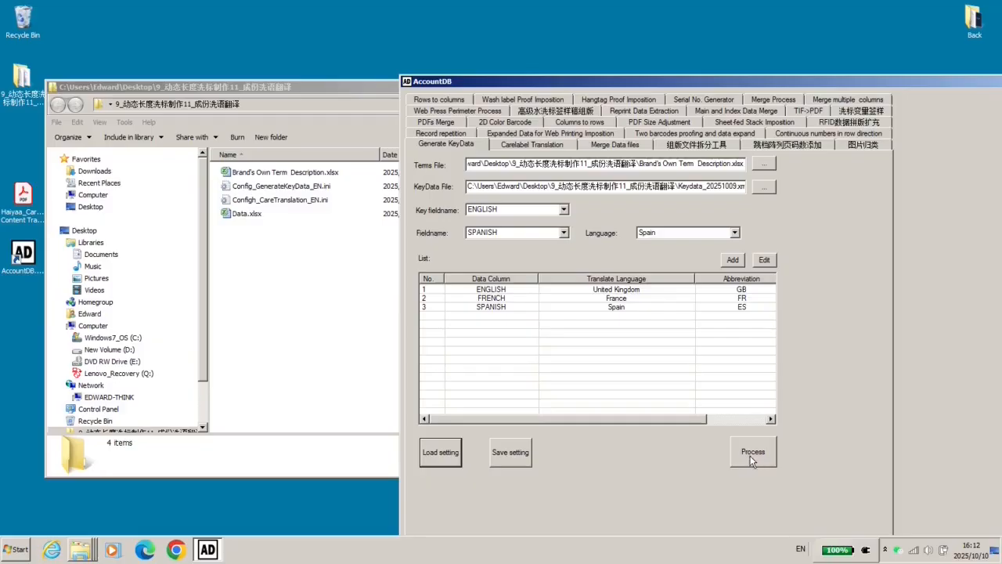
pyautogui.click(752, 454)
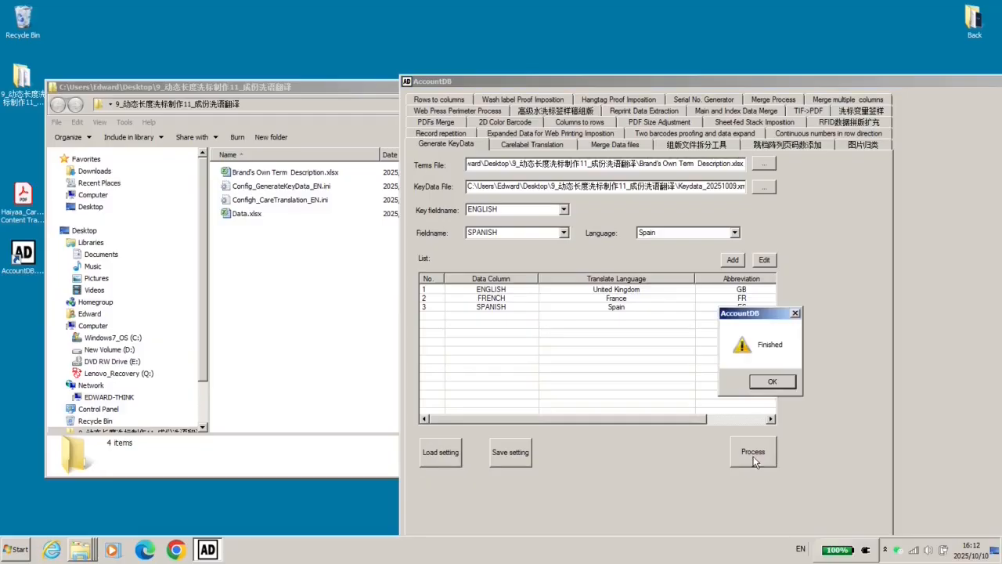
pyautogui.click(751, 382)
# Open the generated Keydata_20251009.xml in Notepad and highlight the ACRYLIC key in the first entry
pyautogui.click(271, 227)
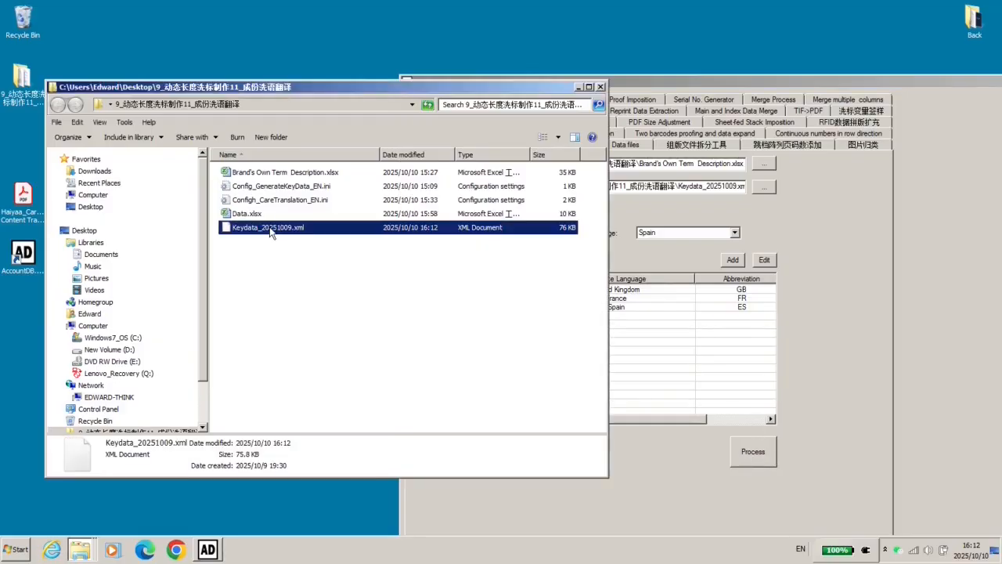
pyautogui.doubleClick(270, 227)
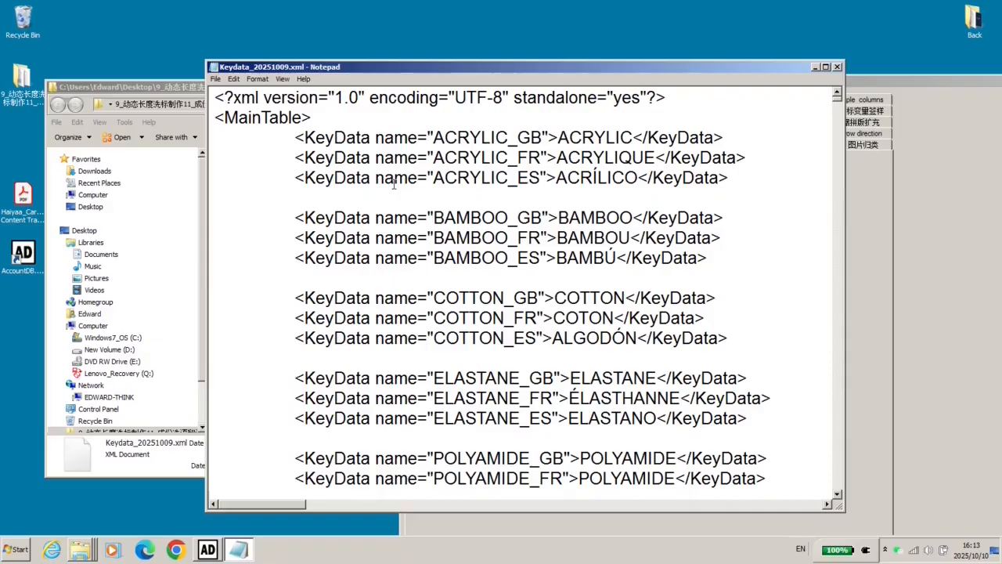
pyautogui.moveTo(434, 140); pyautogui.dragTo(509, 141)
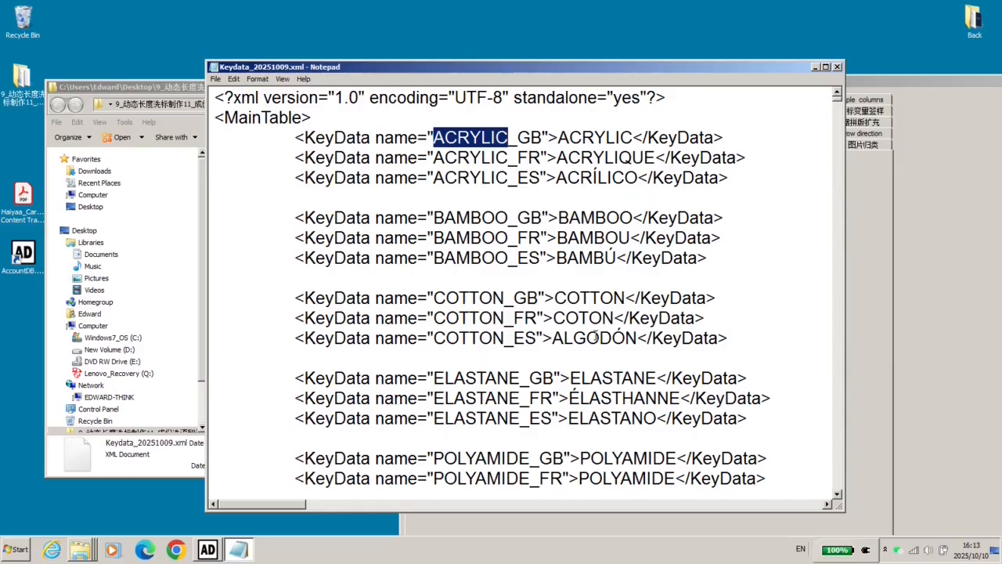
# Review the remaining KeyData entries in Keydata_20251009.xml and close the file
pyautogui.scroll(-10, 595, 336)
pyautogui.scroll(3, 510, 257)
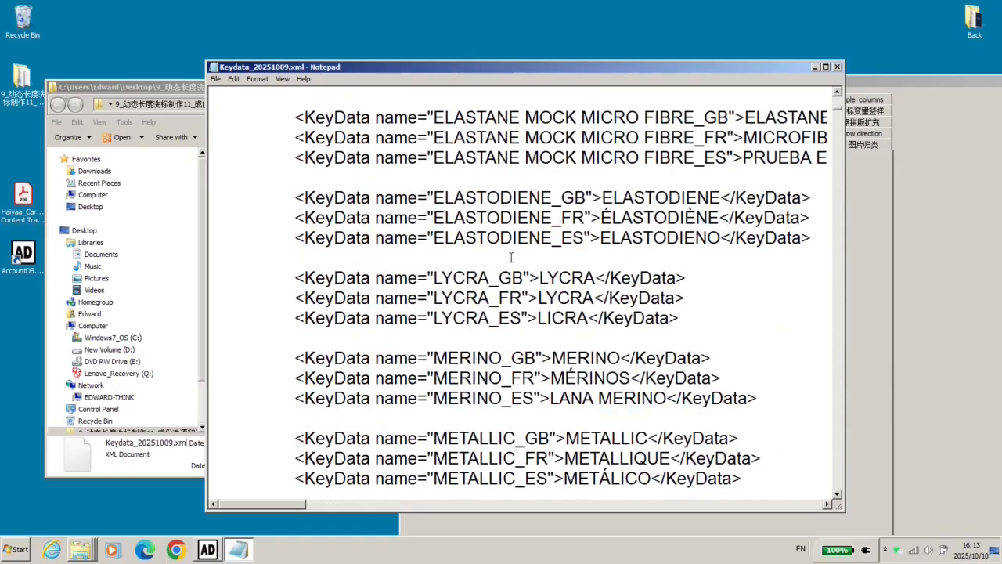
pyautogui.scroll(6, 511, 256)
pyautogui.scroll(-4, 565, 235)
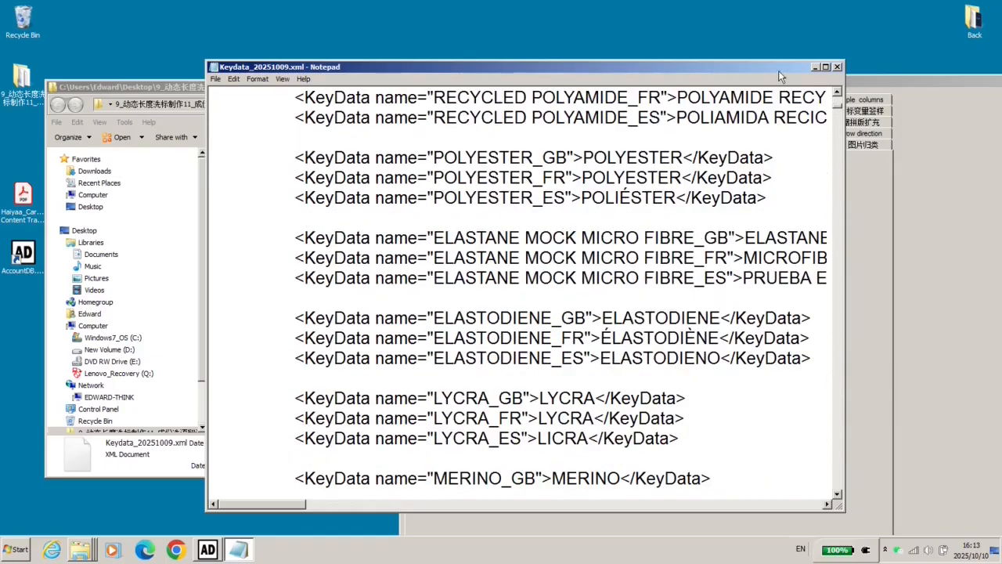
pyautogui.click(838, 69)
# Switch to AccountDB and open the Carelabel Translation function
pyautogui.click(464, 337)
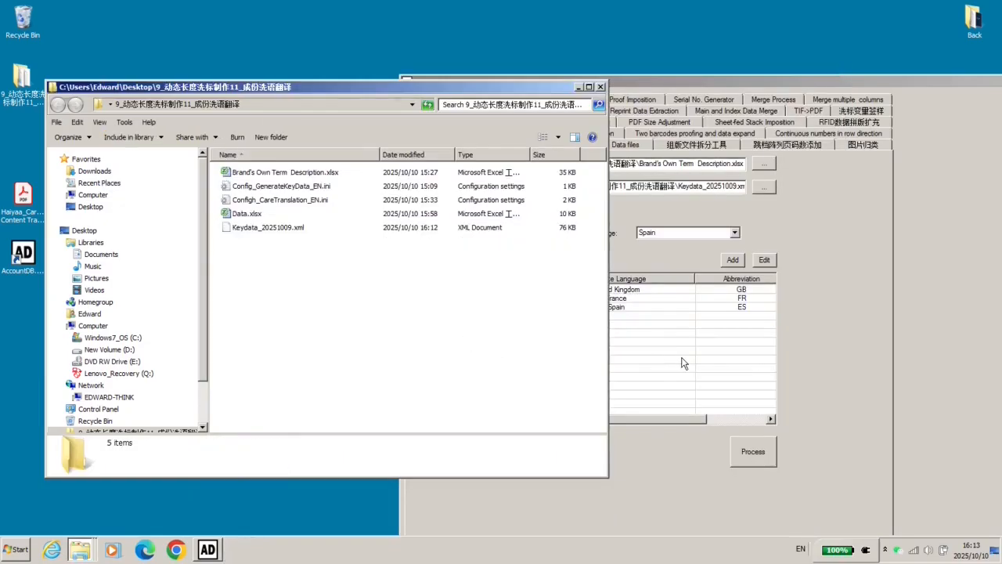
pyautogui.click(778, 360)
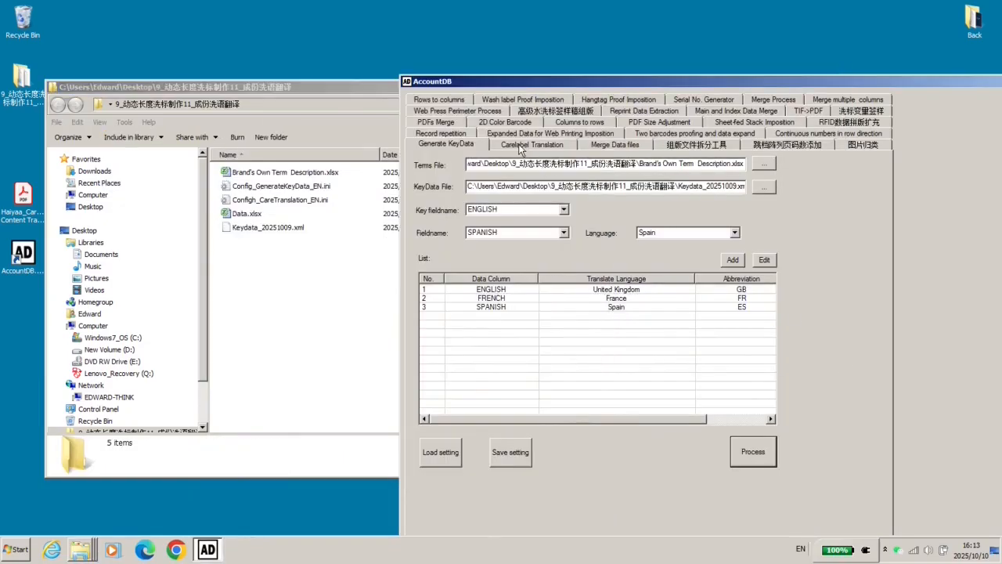
pyautogui.click(518, 146)
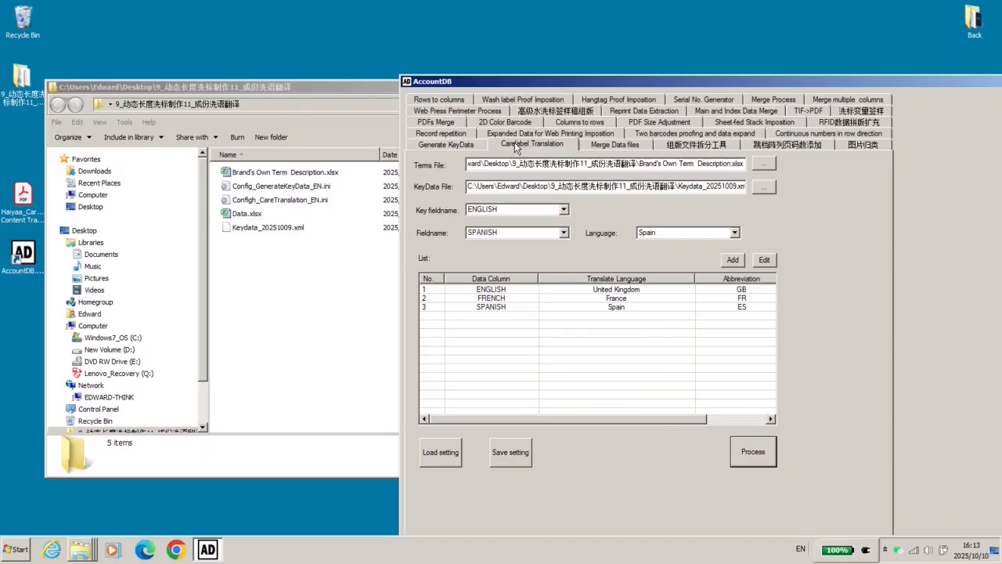
# Open Data.xlsx in Excel, highlight the English fabric composition and care instruction columns, and close the workbook
pyautogui.click(251, 219)
pyautogui.doubleClick(247, 215)
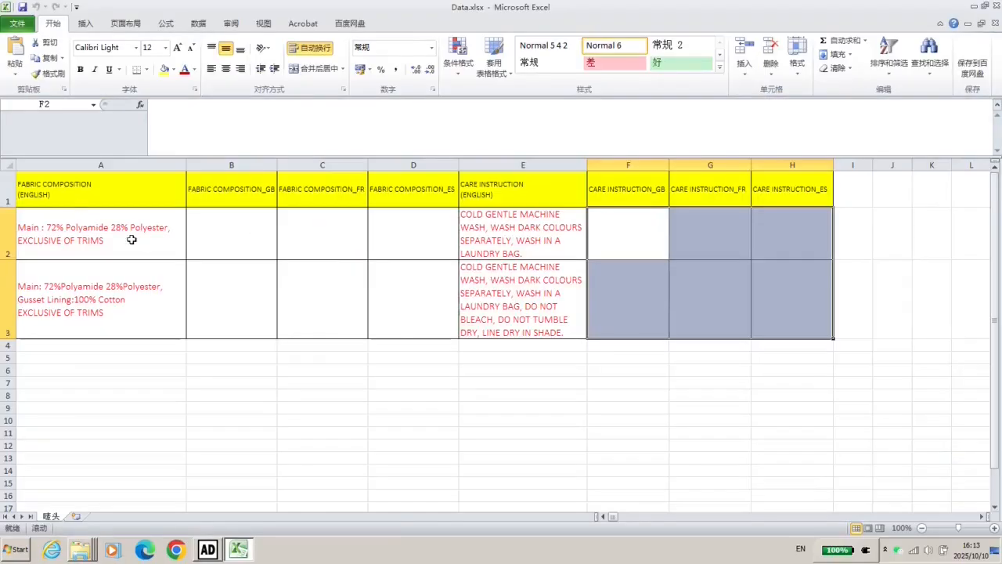
pyautogui.moveTo(49, 190); pyautogui.dragTo(53, 287)
pyautogui.moveTo(523, 185); pyautogui.dragTo(526, 316)
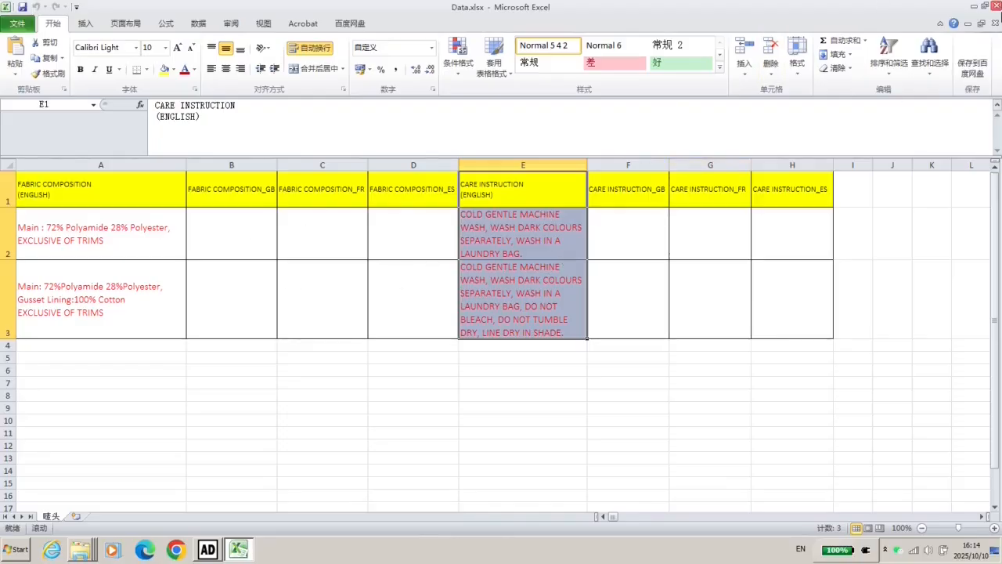
pyautogui.click(996, 6)
# Load Data.xlsx as the source file and Keydata_20251009.xml as the KeyData file for the carelabel translation
pyautogui.click(663, 330)
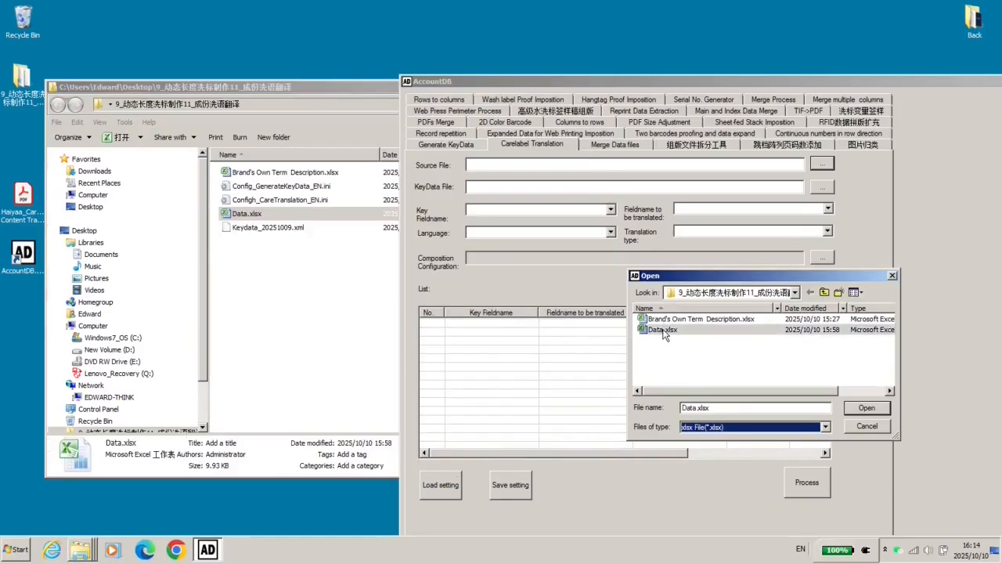
pyautogui.click(867, 407)
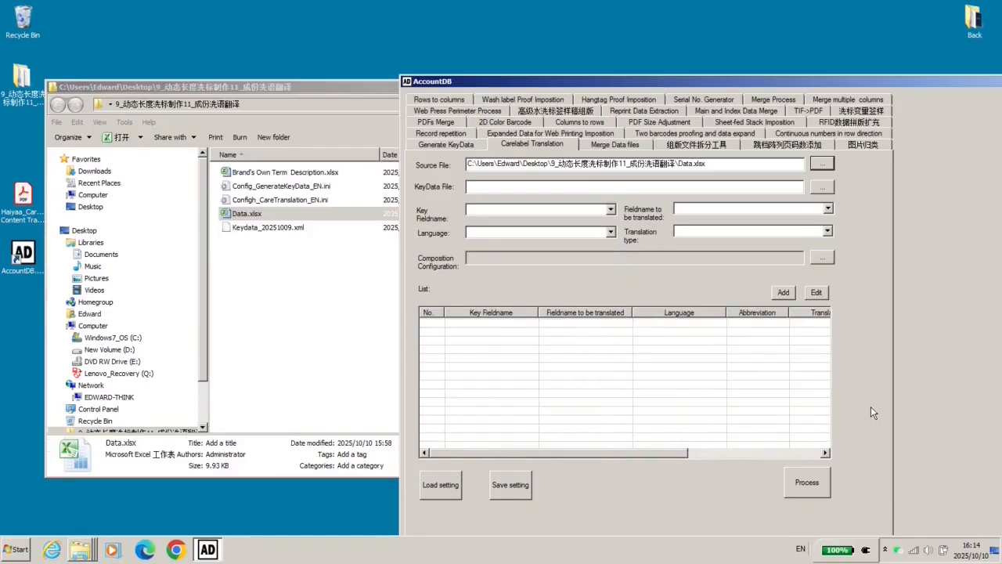
pyautogui.click(821, 188)
pyautogui.click(663, 321)
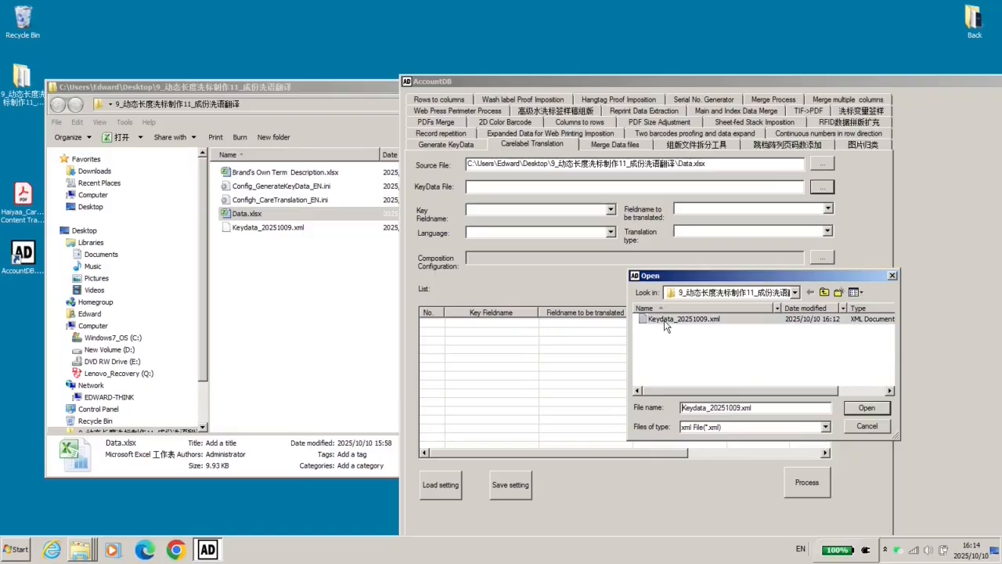
pyautogui.doubleClick(663, 321)
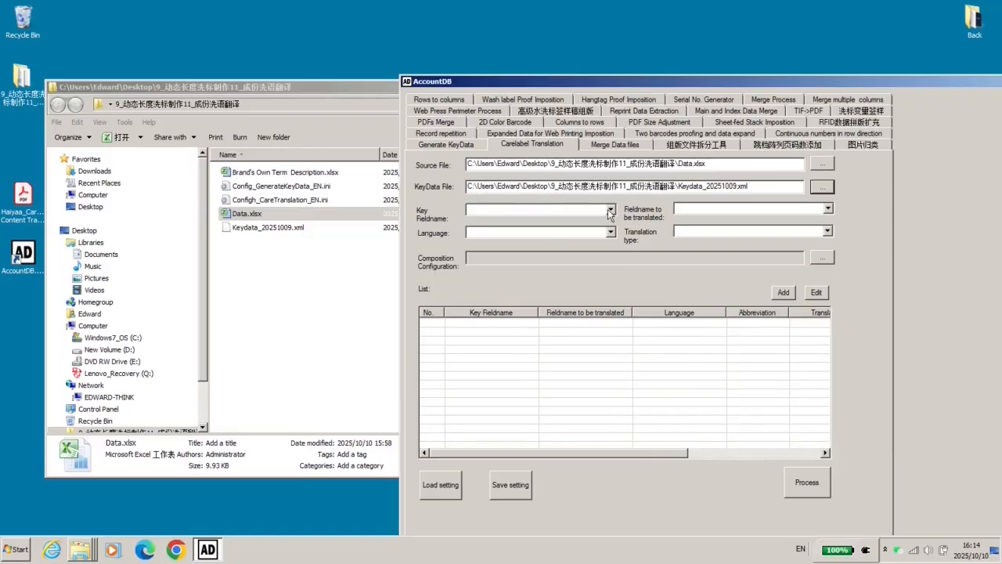
# Set the key fieldname to FABRIC COMPOSITION(ENGLISH) and the fieldname to be translated to FABRIC COMPOSITION_GB
pyautogui.click(610, 210)
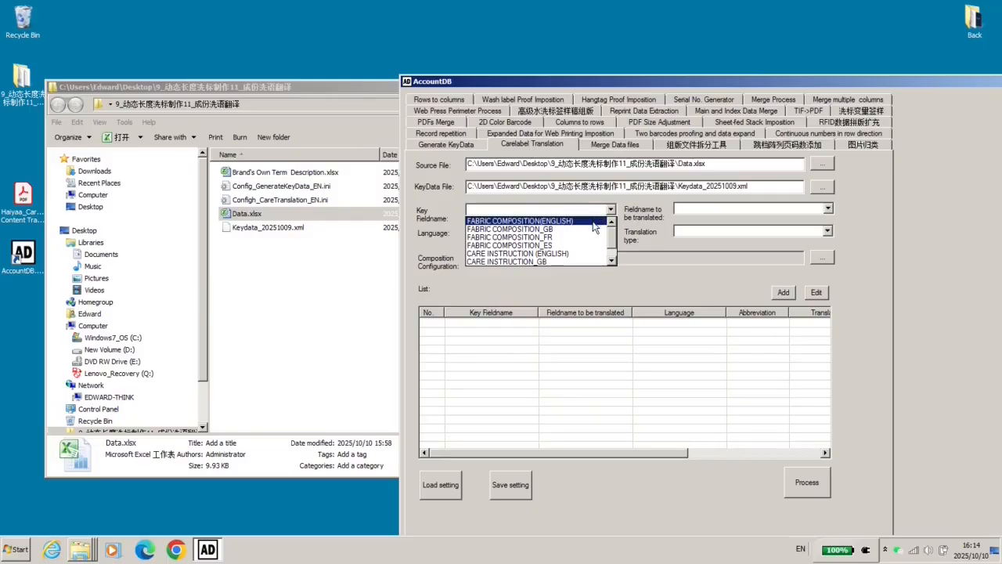
pyautogui.click(546, 223)
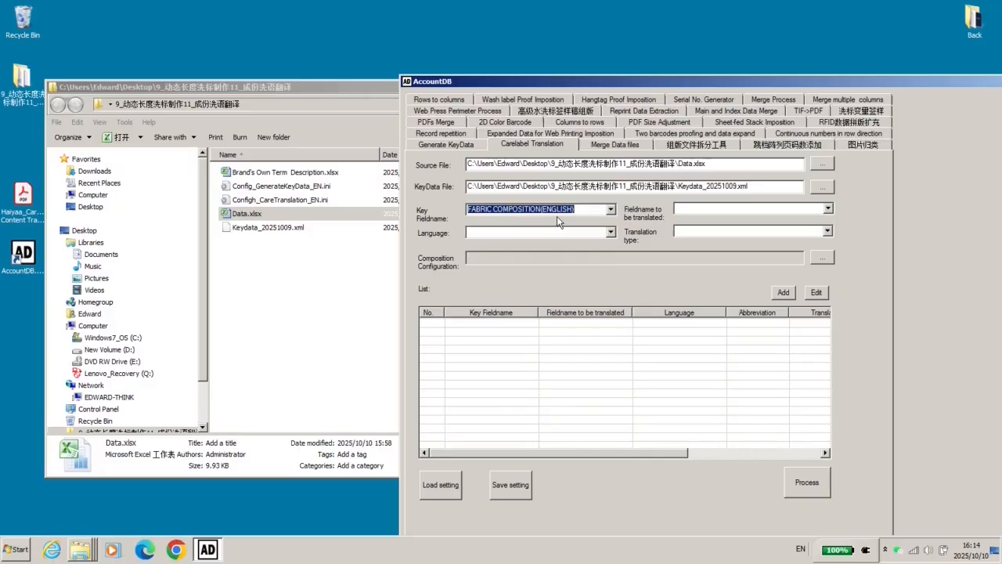
pyautogui.click(584, 210)
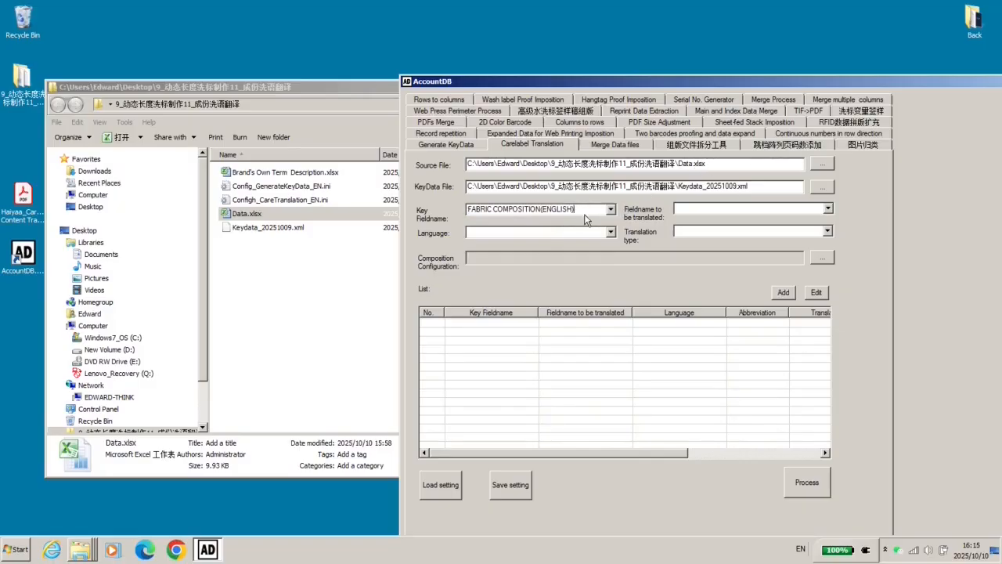
pyautogui.click(829, 209)
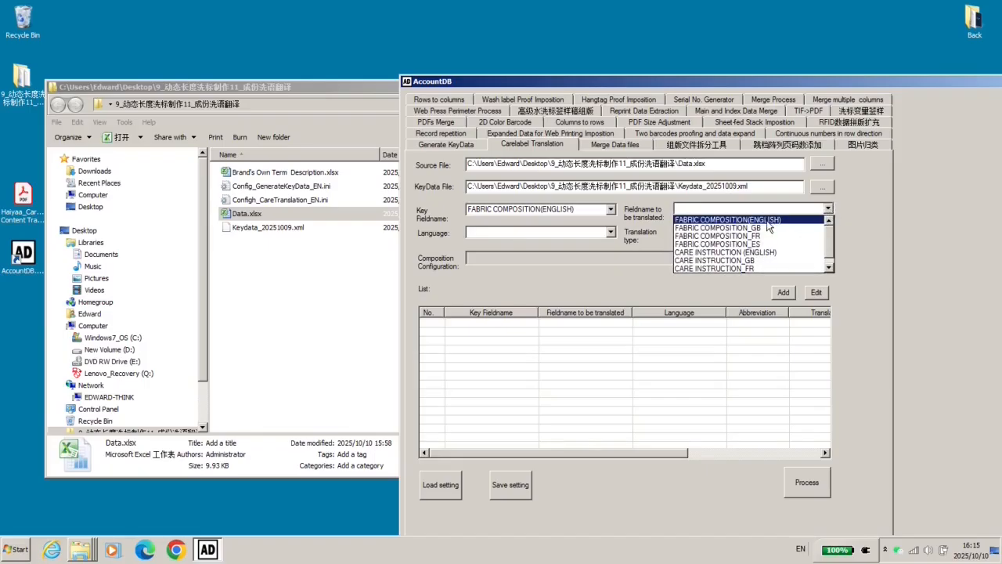
pyautogui.click(767, 227)
# Set the language to United Kingdom and the translation type to Composition
pyautogui.click(609, 232)
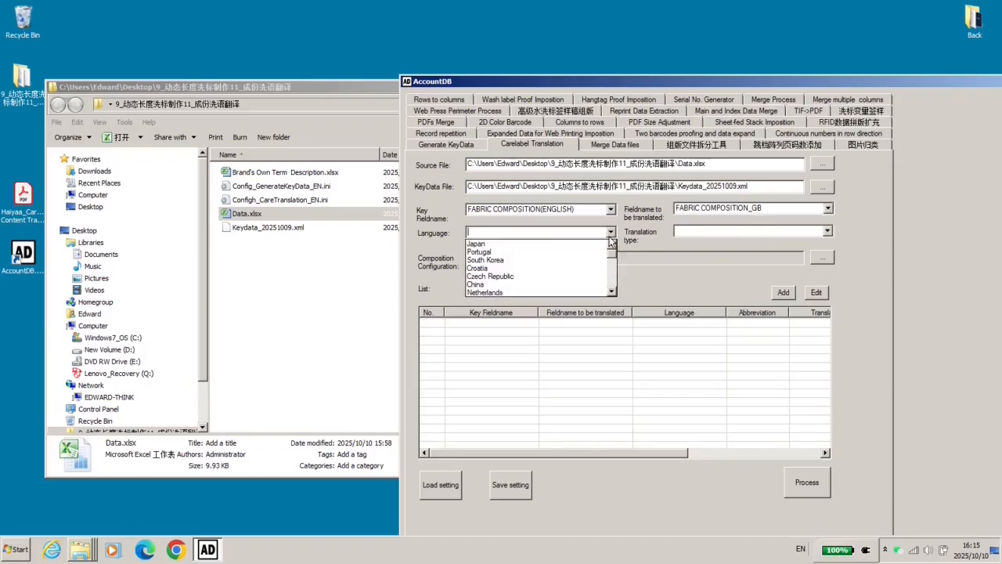
pyautogui.write('u')
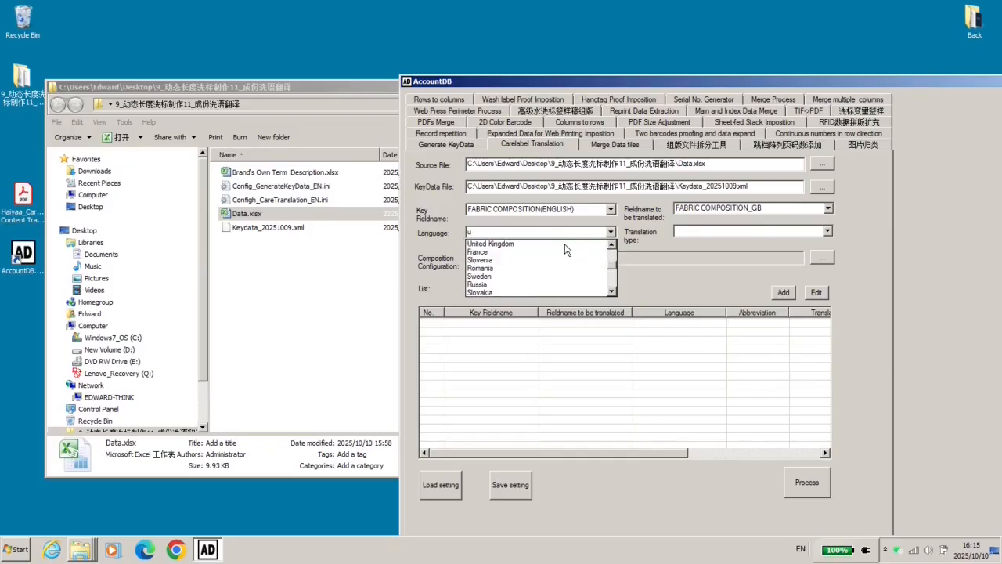
pyautogui.click(467, 244)
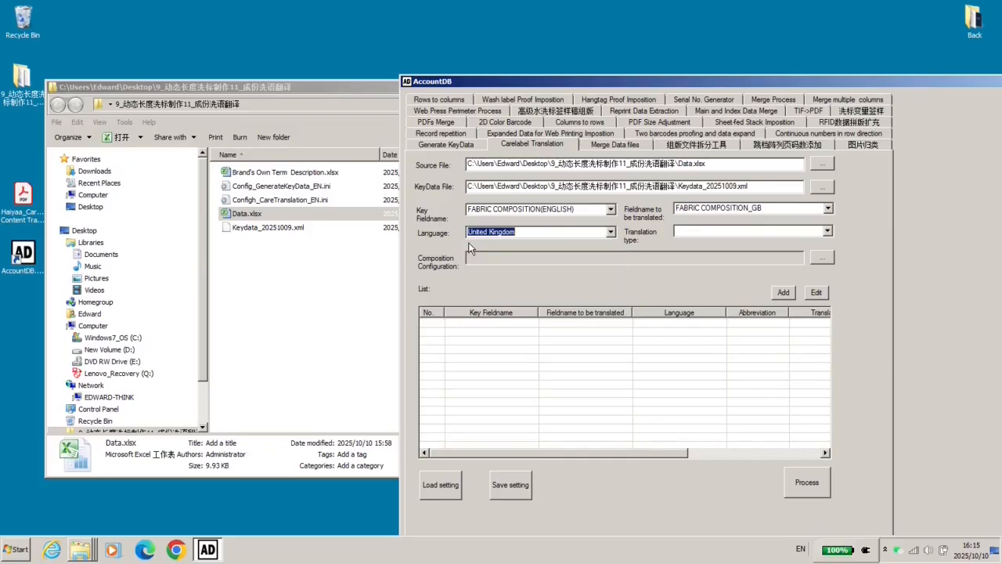
pyautogui.click(827, 231)
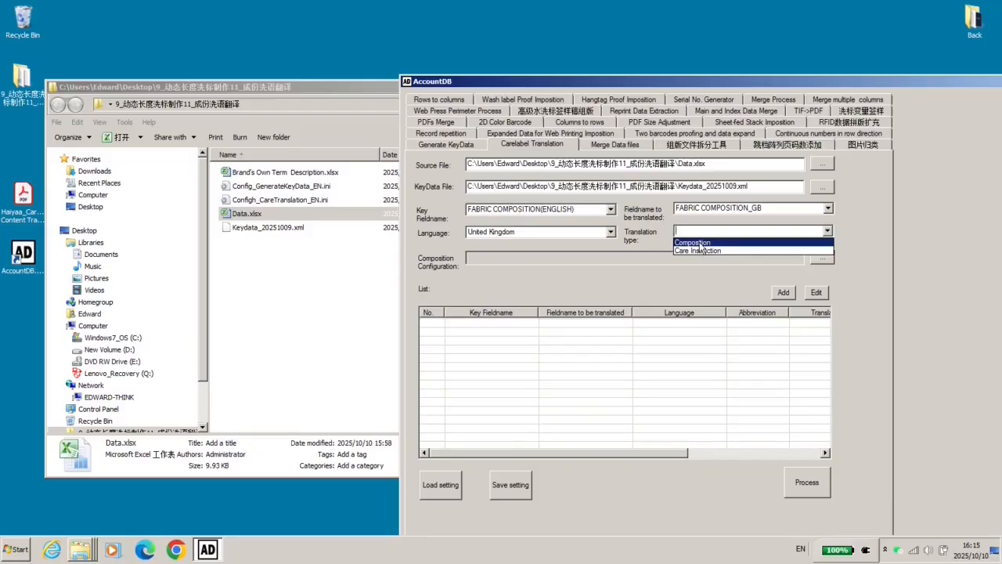
pyautogui.click(697, 243)
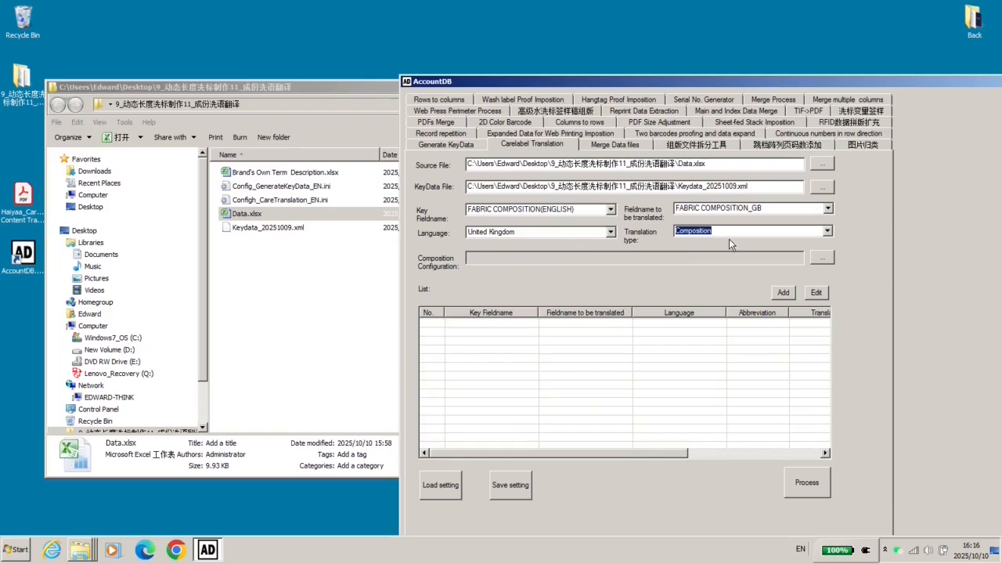
# Open the composition configuration and examine the delimiter between compositions
pyautogui.click(822, 261)
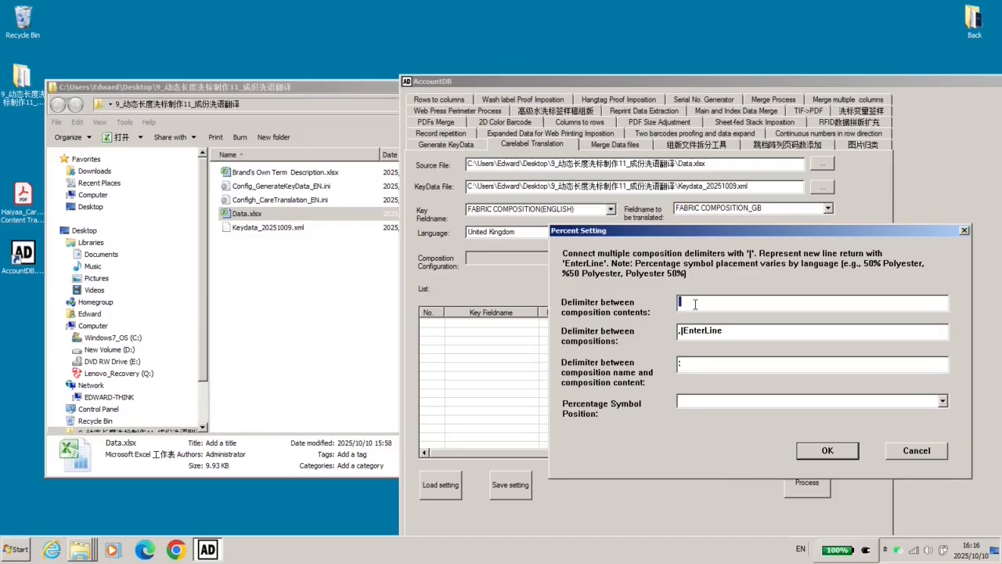
pyautogui.moveTo(724, 330); pyautogui.dragTo(676, 332)
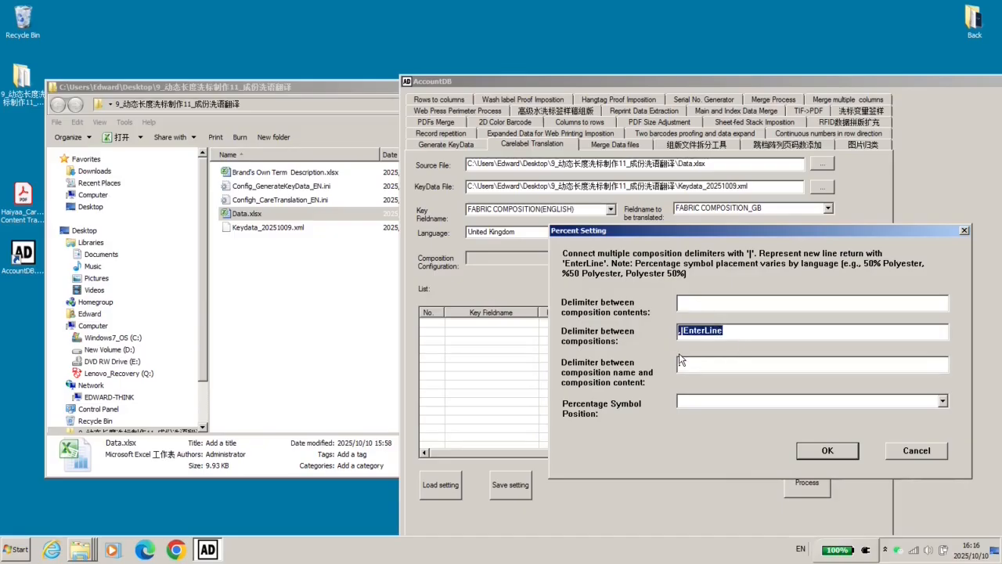
pyautogui.click(685, 336)
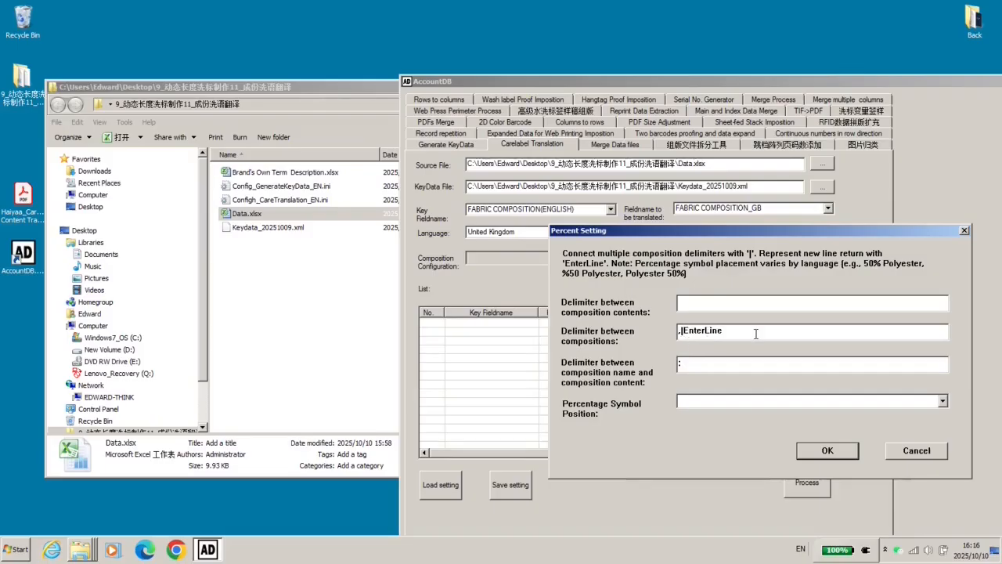
# Open Data.xlsx in Excel and examine the delimiters in the fabric composition texts of cells A2 and A3
pyautogui.doubleClick(310, 214)
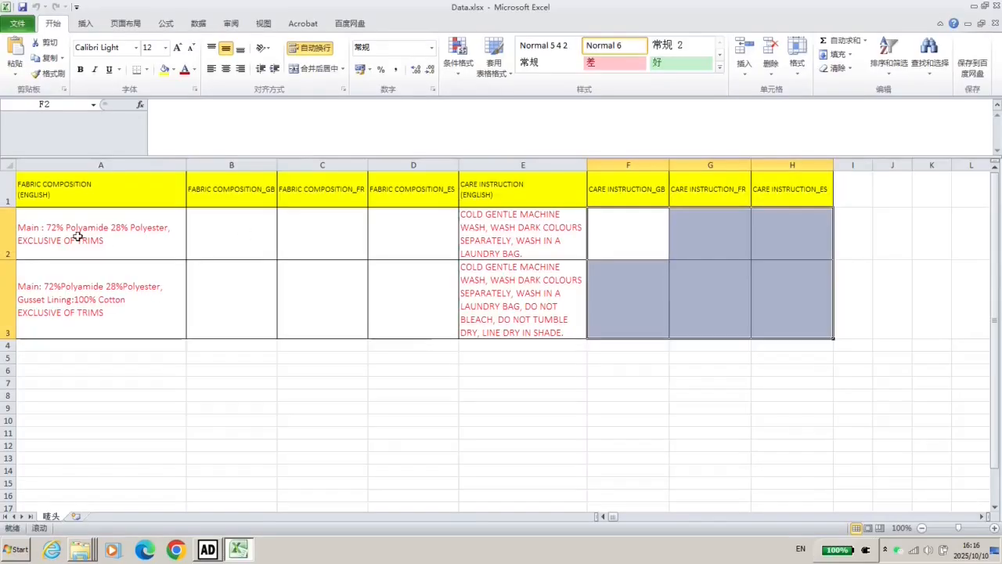
pyautogui.click(79, 235)
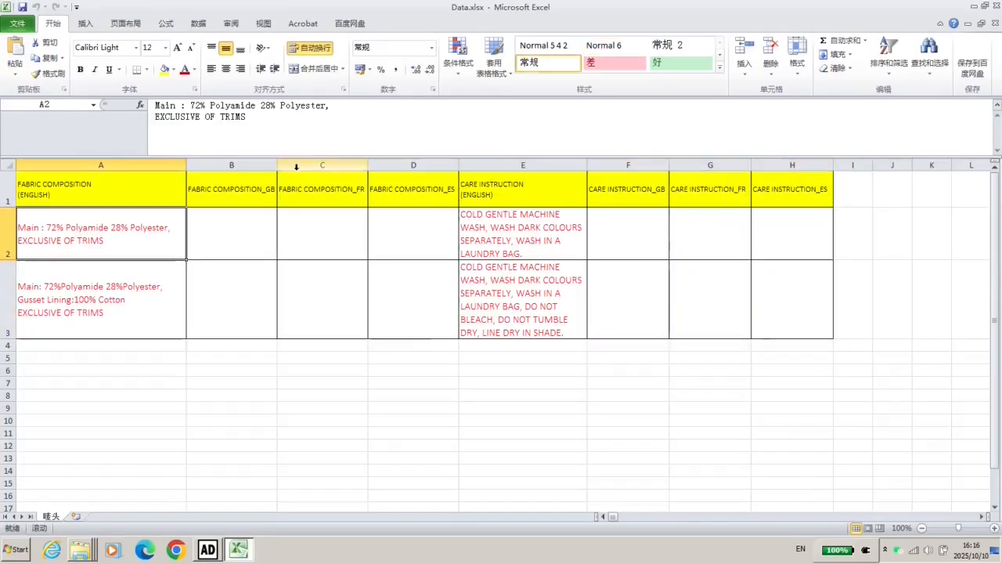
pyautogui.press('Down')
pyautogui.click(323, 105)
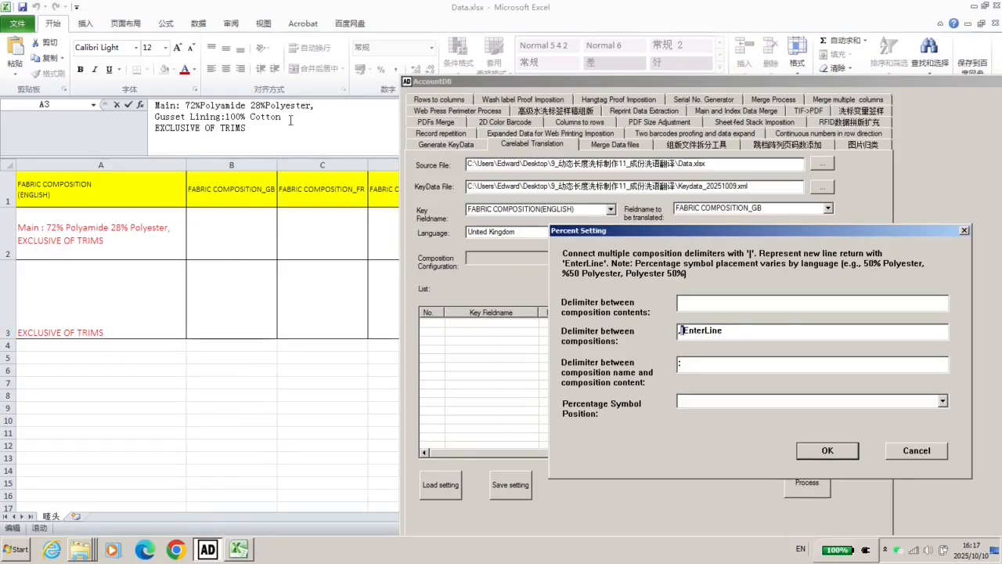
# Complete the composition configuration and add the FABRIC COMPOSITION_GB field with United Kingdom to the translation list
pyautogui.press('Tab')
pyautogui.press('Tab')
pyautogui.click(943, 400)
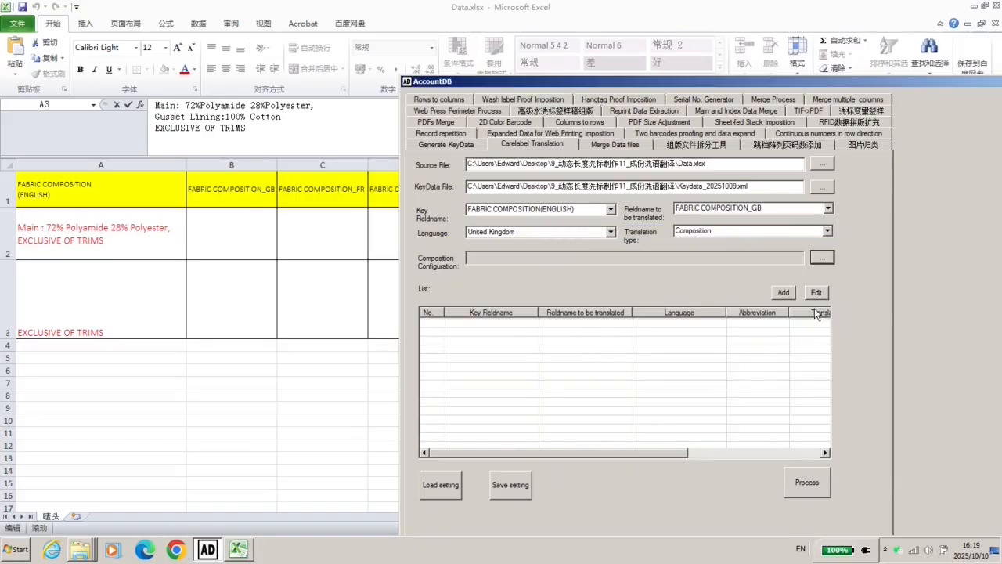
pyautogui.click(781, 296)
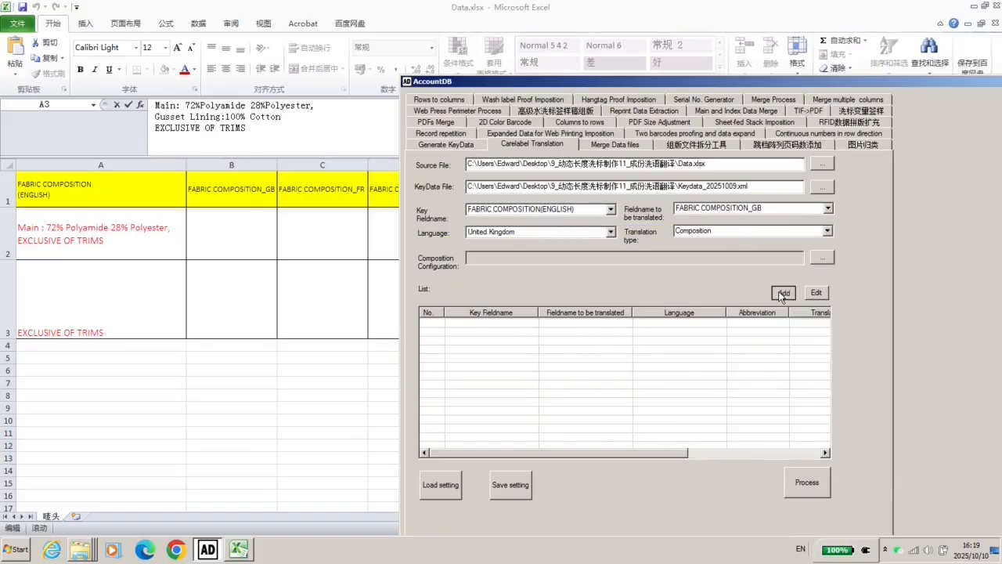
# Add the FABRIC COMPOSITION_FR field to the translation list with France as its language
pyautogui.click(828, 210)
pyautogui.click(786, 227)
pyautogui.click(610, 232)
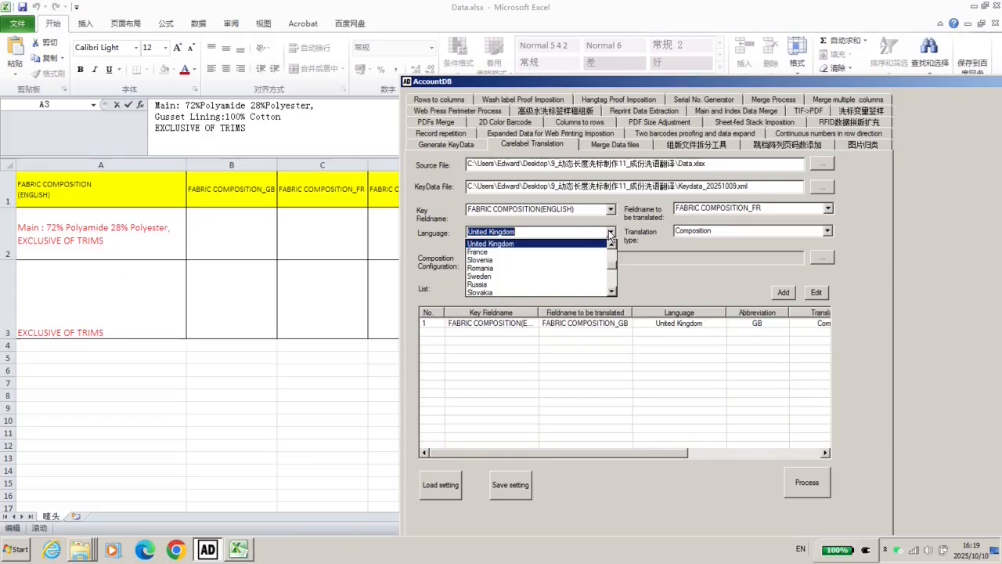
pyautogui.click(567, 252)
pyautogui.click(783, 292)
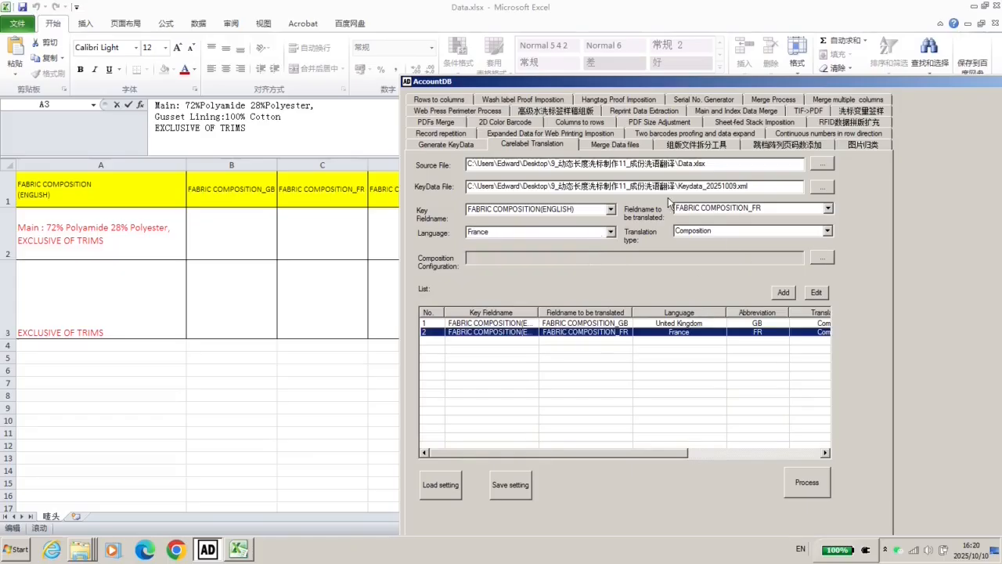
# Add the FABRIC COMPOSITION_ES field to the translation list with Spain as its language
pyautogui.click(827, 208)
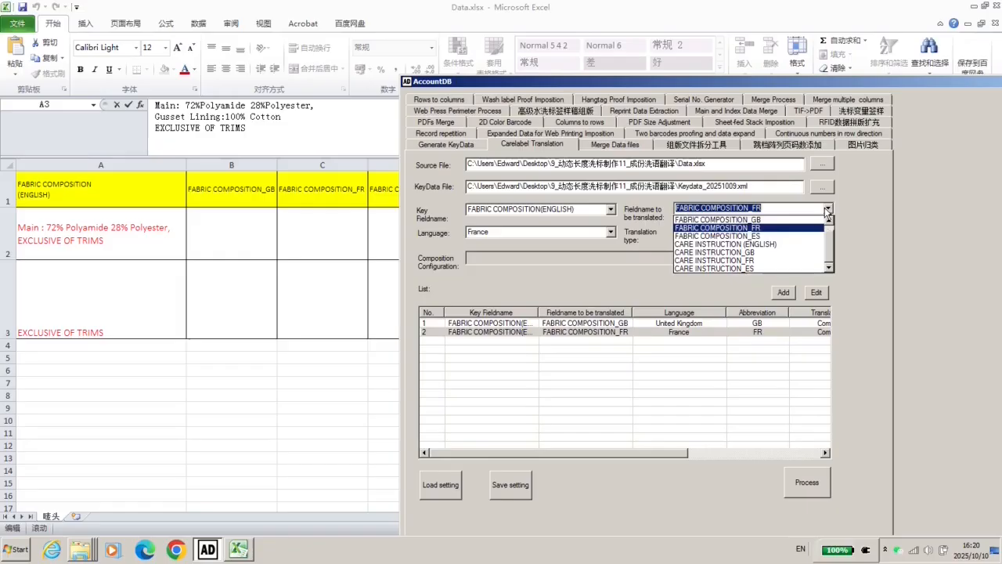
pyautogui.click(760, 236)
pyautogui.click(610, 233)
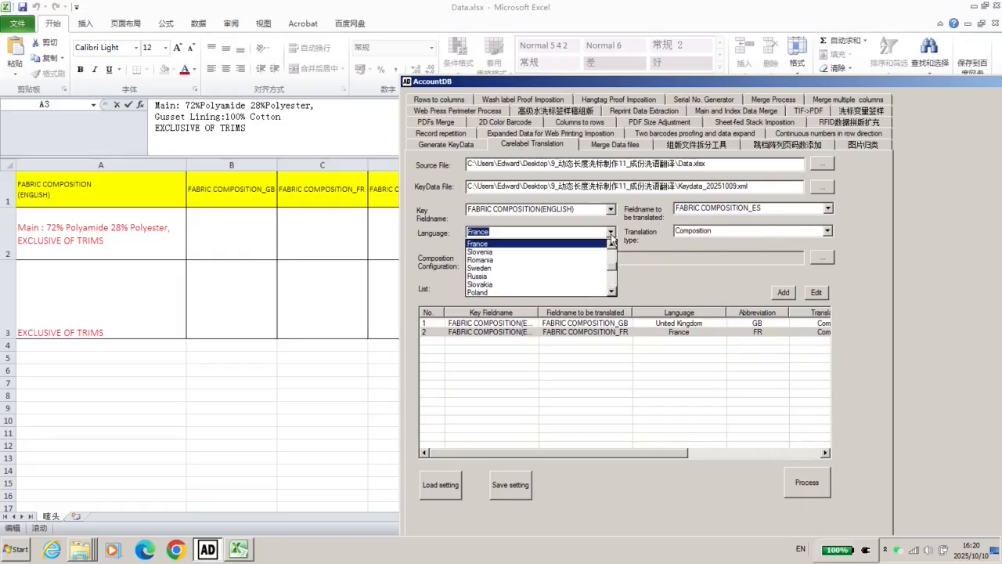
pyautogui.write('spa')
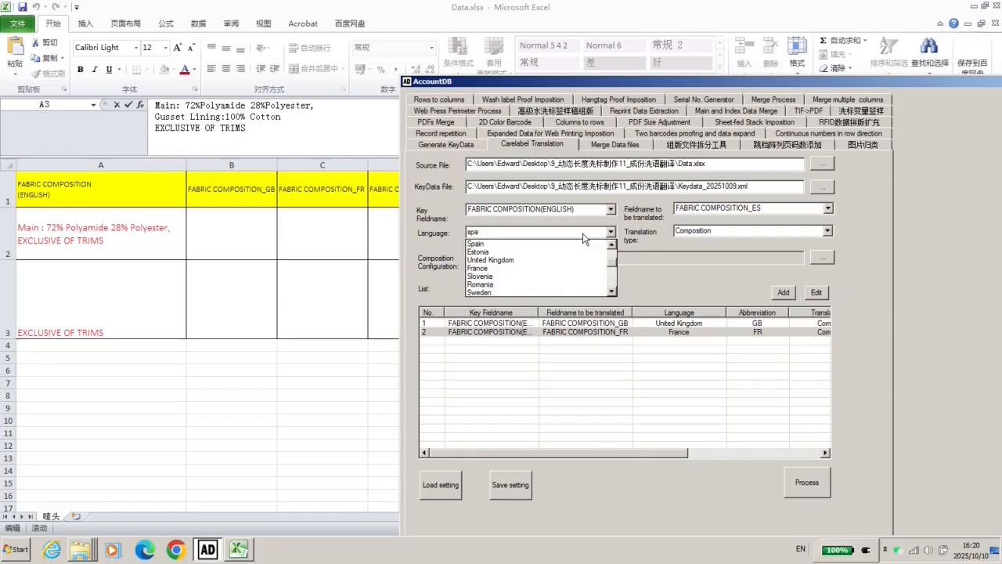
pyautogui.click(585, 244)
pyautogui.click(784, 292)
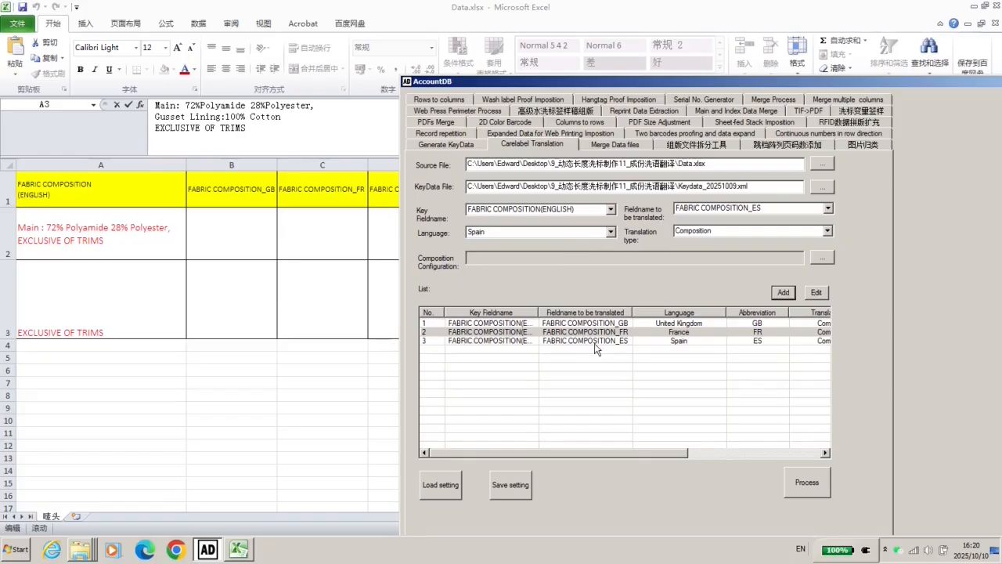
# Add CARE INSTRUCTION_GB to the translation list with key field CARE INSTRUCTION (ENGLISH), language United Kingdom and translation type Care Instruction
pyautogui.click(610, 210)
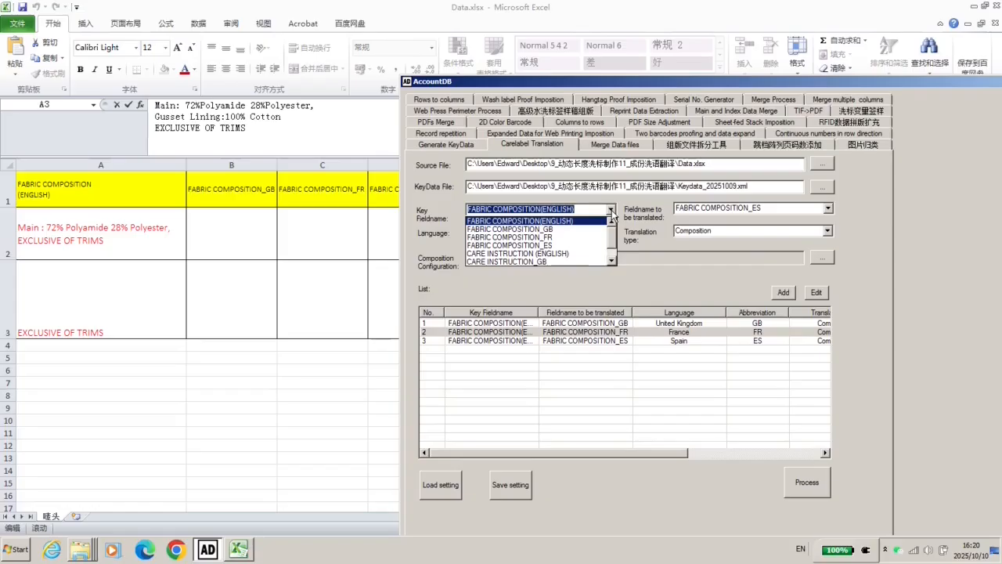
pyautogui.click(547, 254)
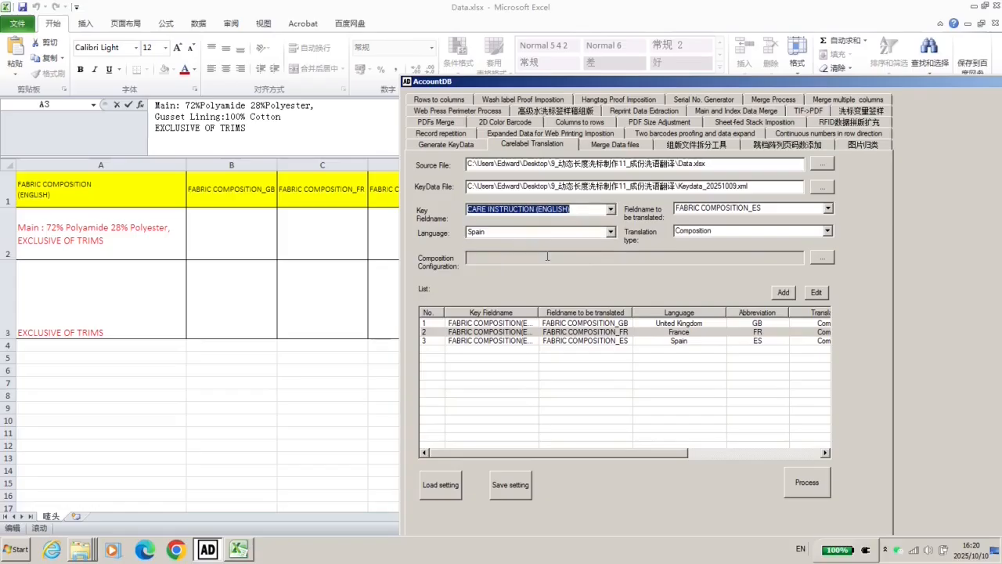
pyautogui.click(827, 209)
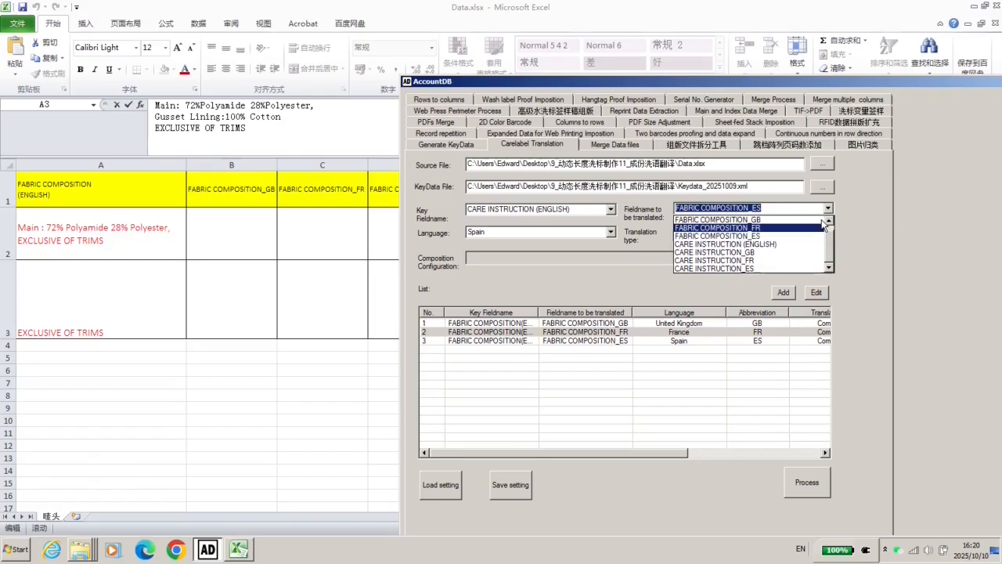
pyautogui.click(767, 252)
pyautogui.click(609, 232)
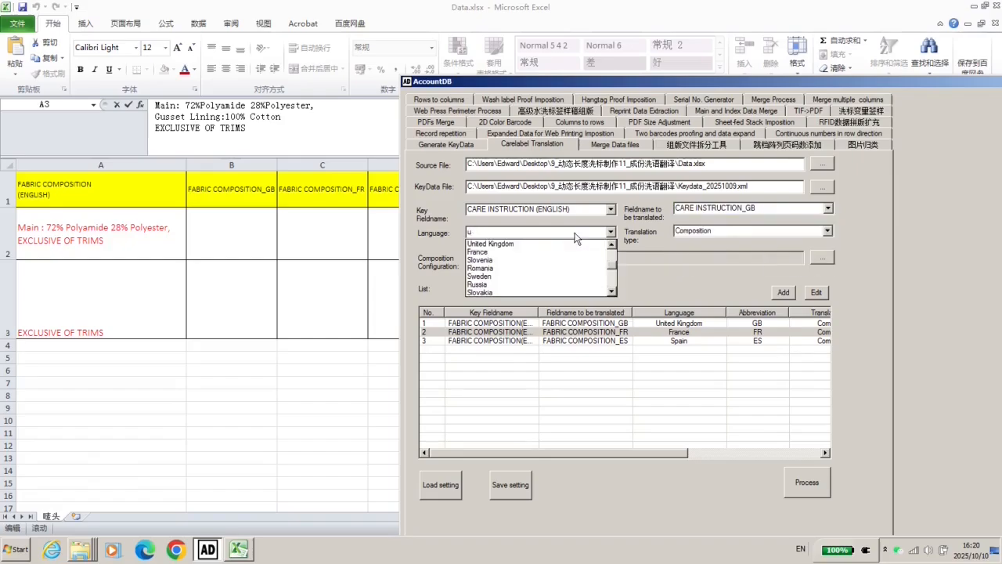
pyautogui.click(571, 240)
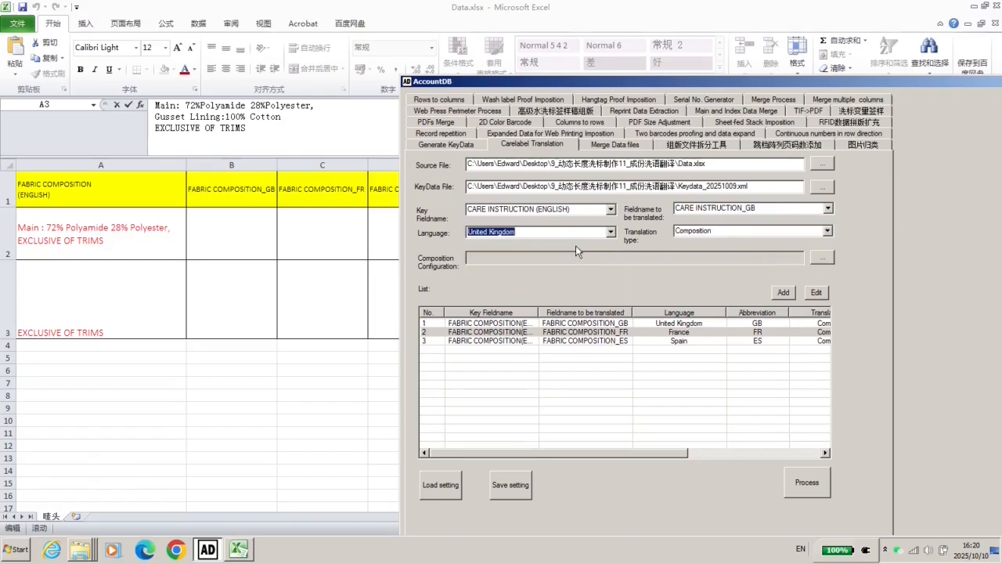
pyautogui.click(827, 231)
pyautogui.click(791, 252)
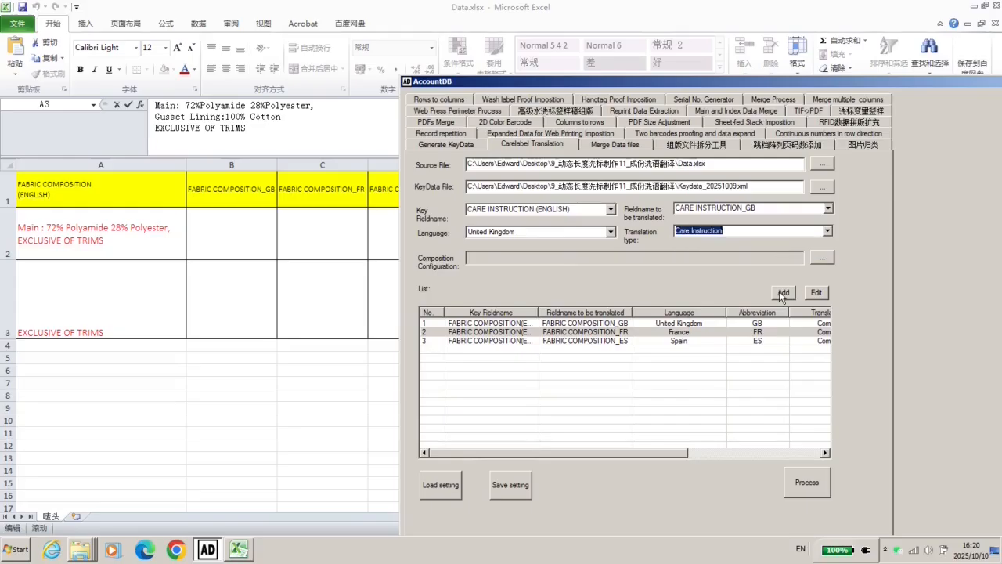
pyautogui.click(783, 293)
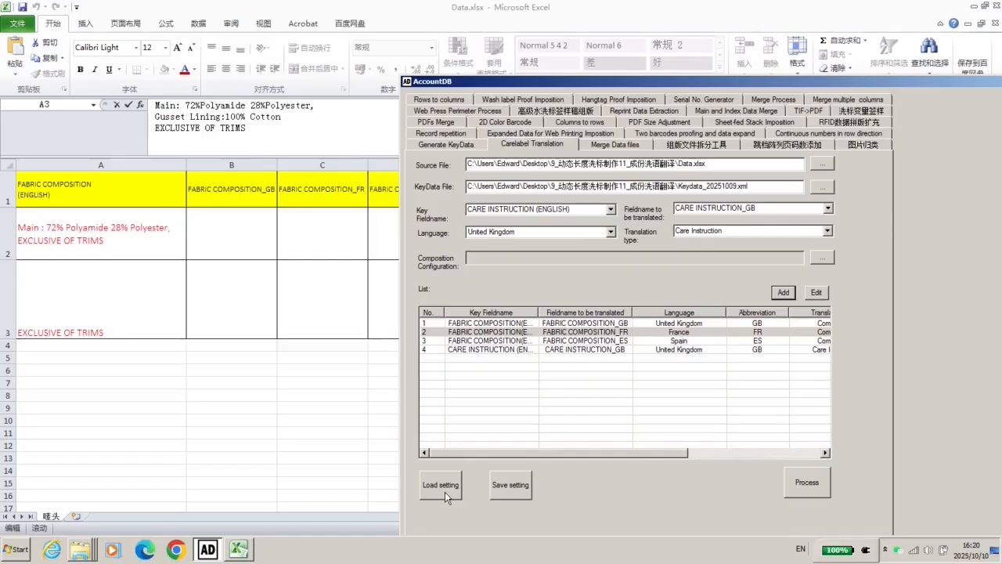
# Load the saved translation settings from Configh_CareTranslation_EN.ini
pyautogui.click(444, 492)
pyautogui.click(728, 330)
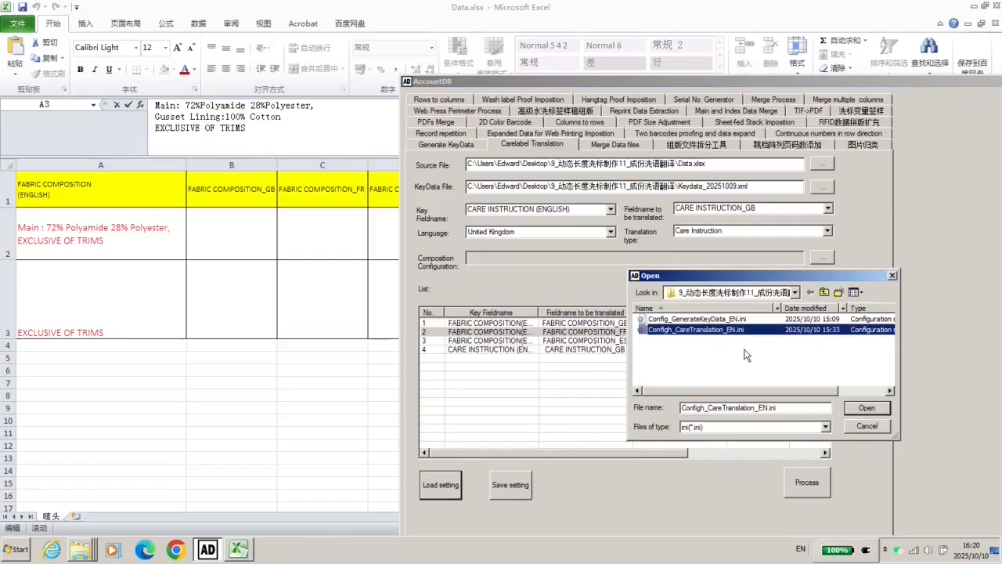
pyautogui.click(863, 411)
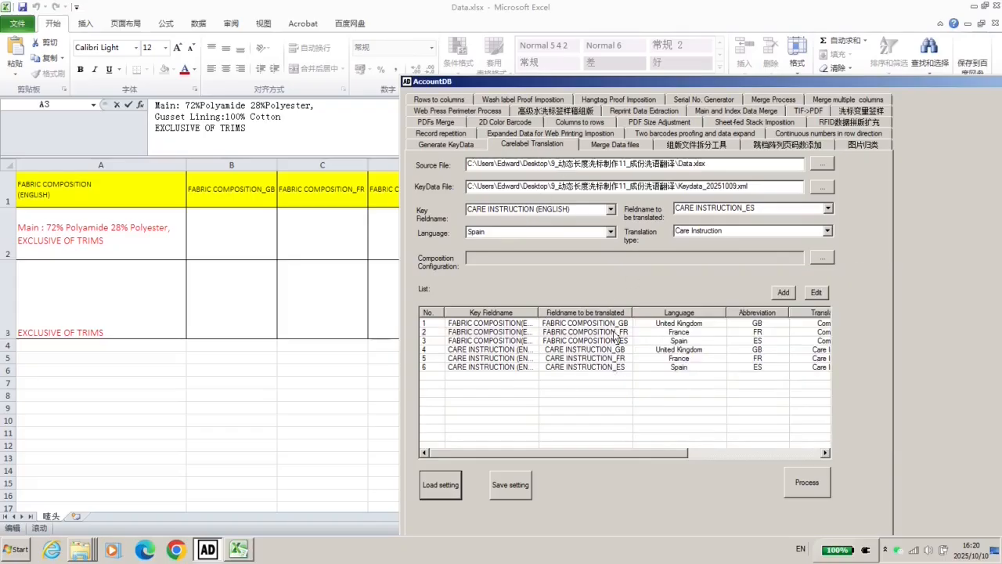
# Close the Data.xlsx workbook in Excel and process the translation list in AccountDB
pyautogui.hotkey('alt', 'Tab')
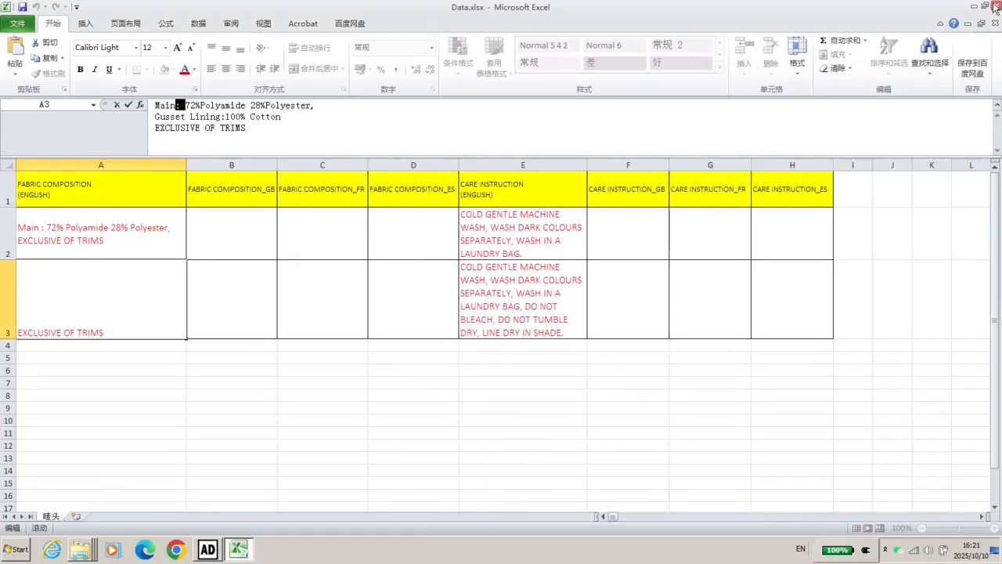
pyautogui.hotkey('alt', 'F4')
pyautogui.click(497, 286)
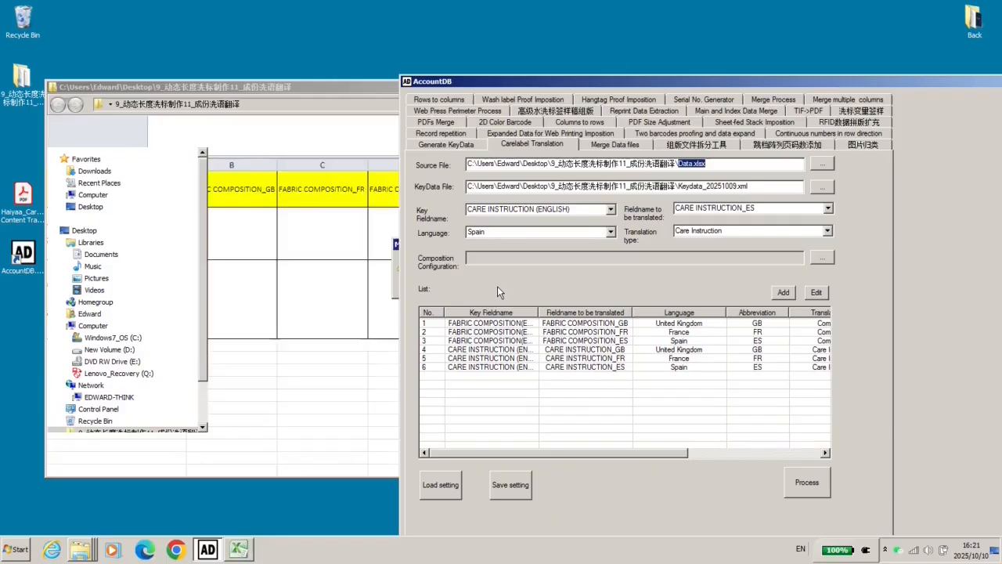
pyautogui.click(809, 485)
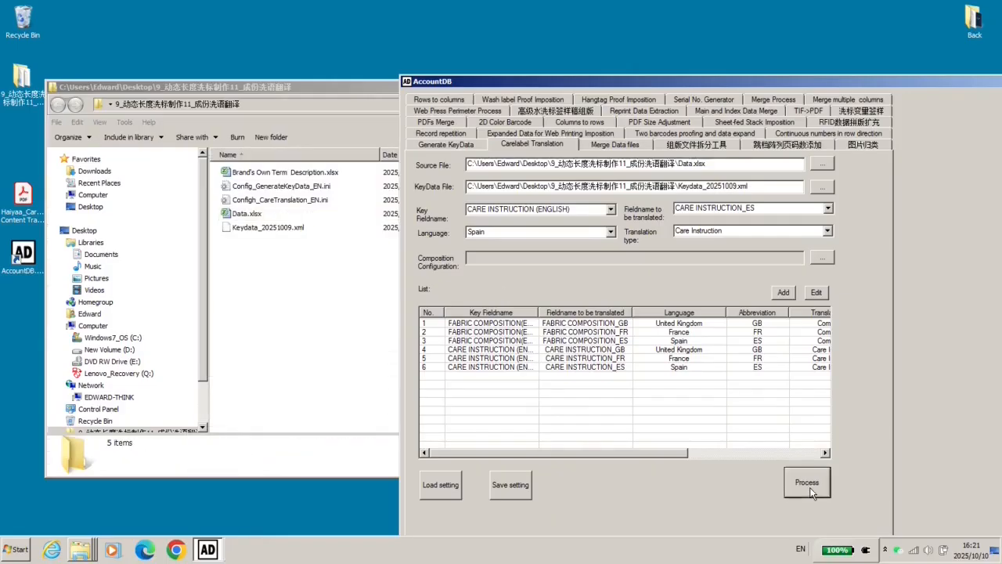
pyautogui.click(771, 381)
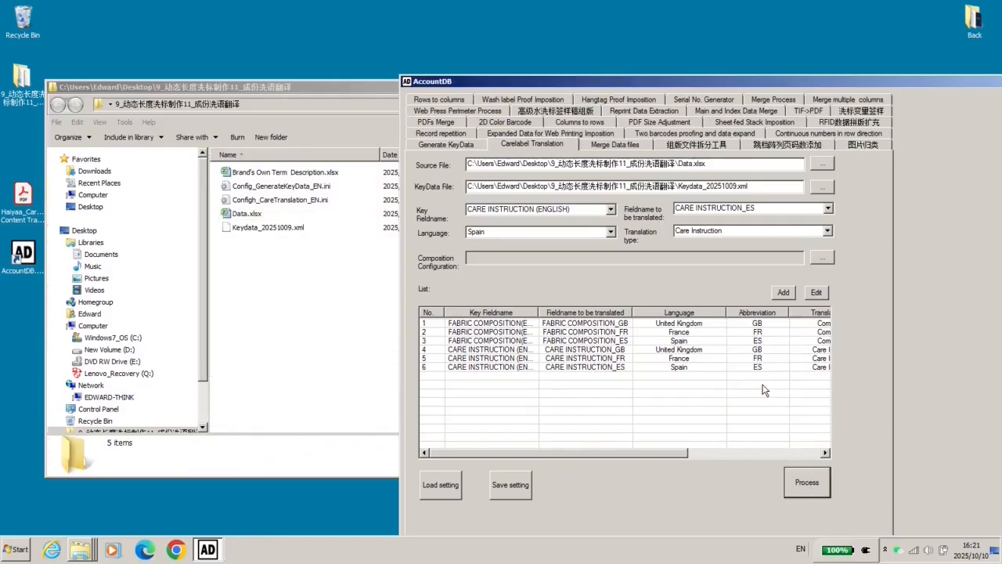
# Reopen Data.xlsx from its project folder in Excel and examine the translated fabric composition in cell B2
pyautogui.click(332, 322)
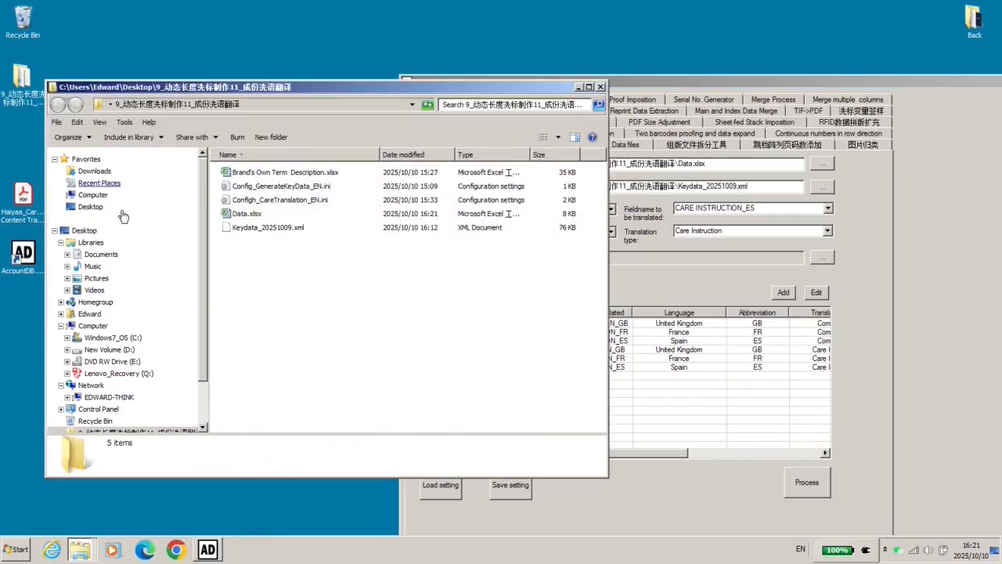
pyautogui.doubleClick(249, 216)
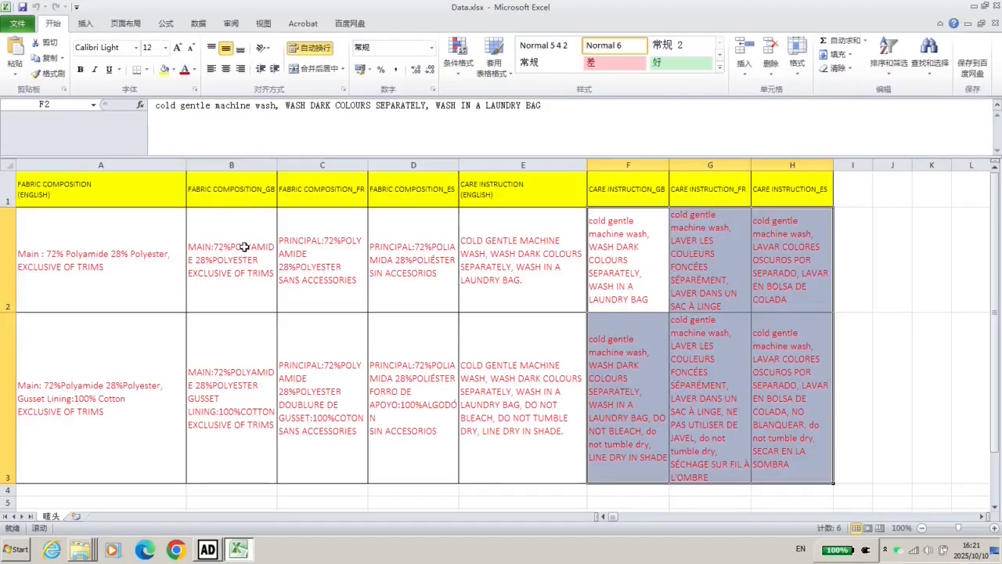
pyautogui.click(242, 262)
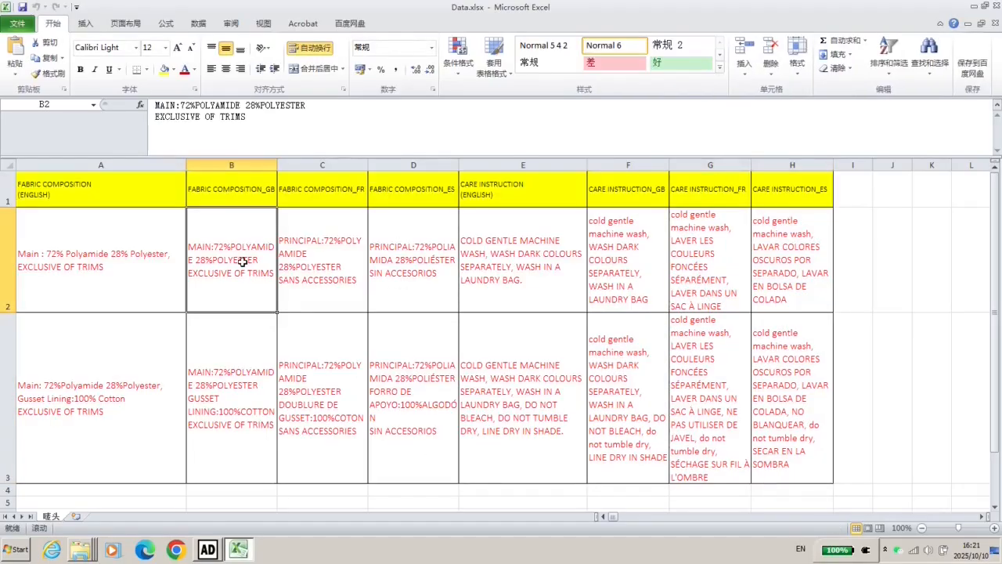